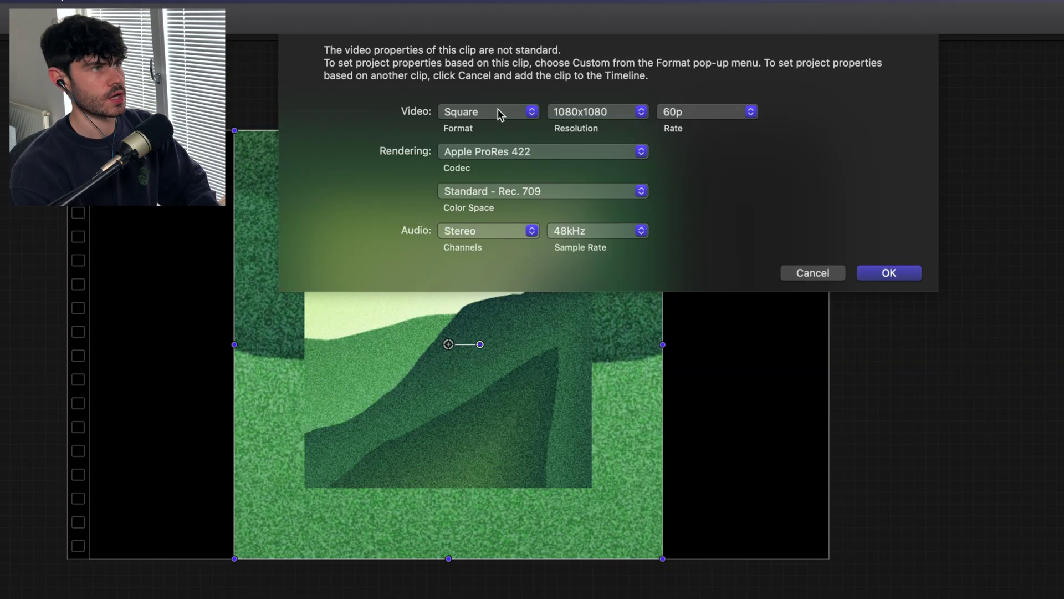
- Choose 4K in the format list and confirm the 3840x2160 60p project settings
click(493, 95)
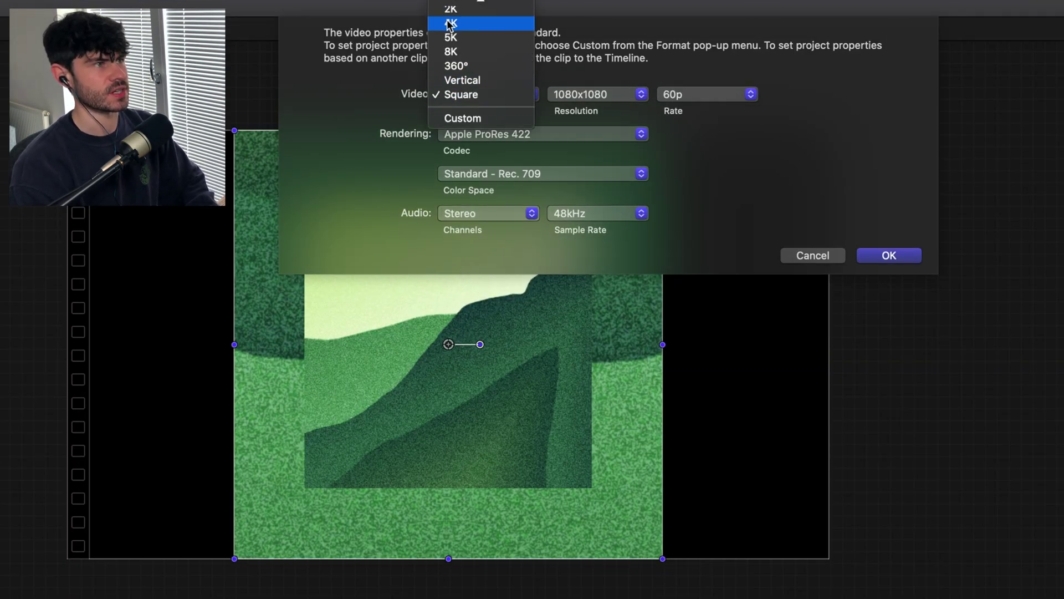
scroll(453, 28, up, 3)
click(456, 87)
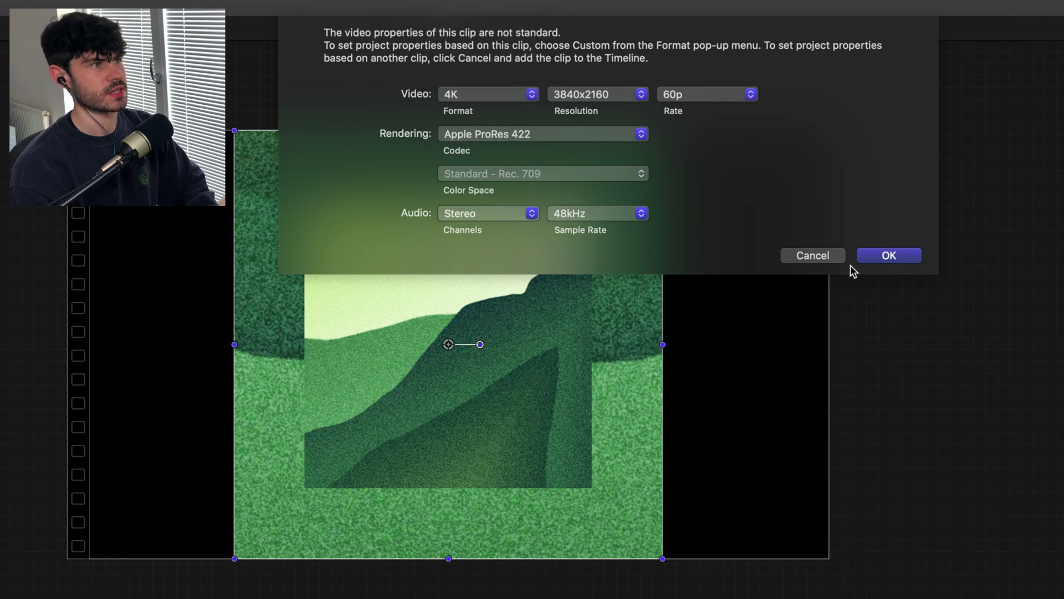
click(875, 257)
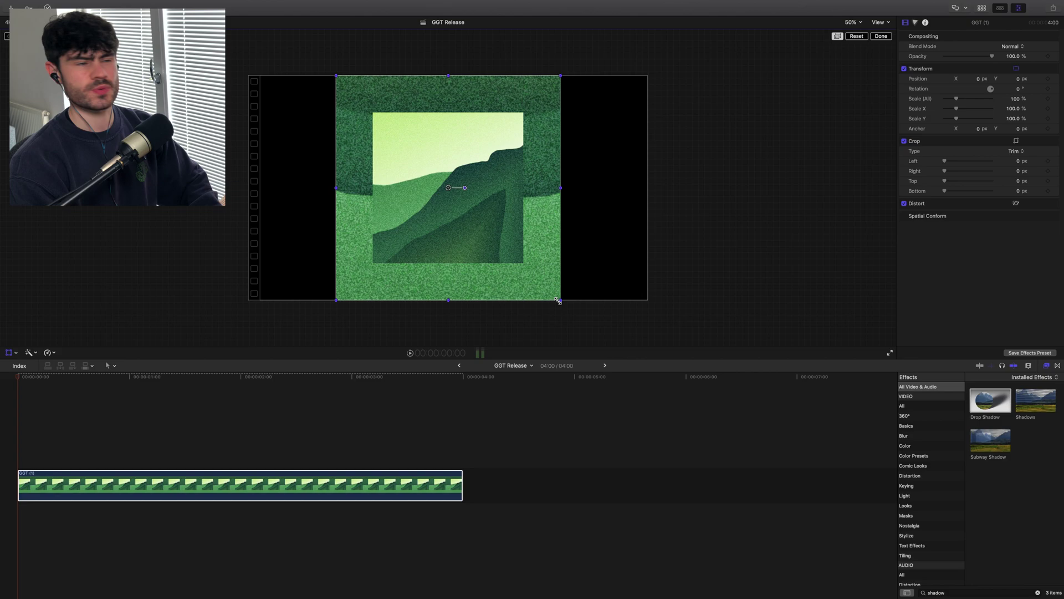
- Scale the artwork clip to about 323% and apply the 360° Gaussian Blur
drag(558, 301, 826, 541)
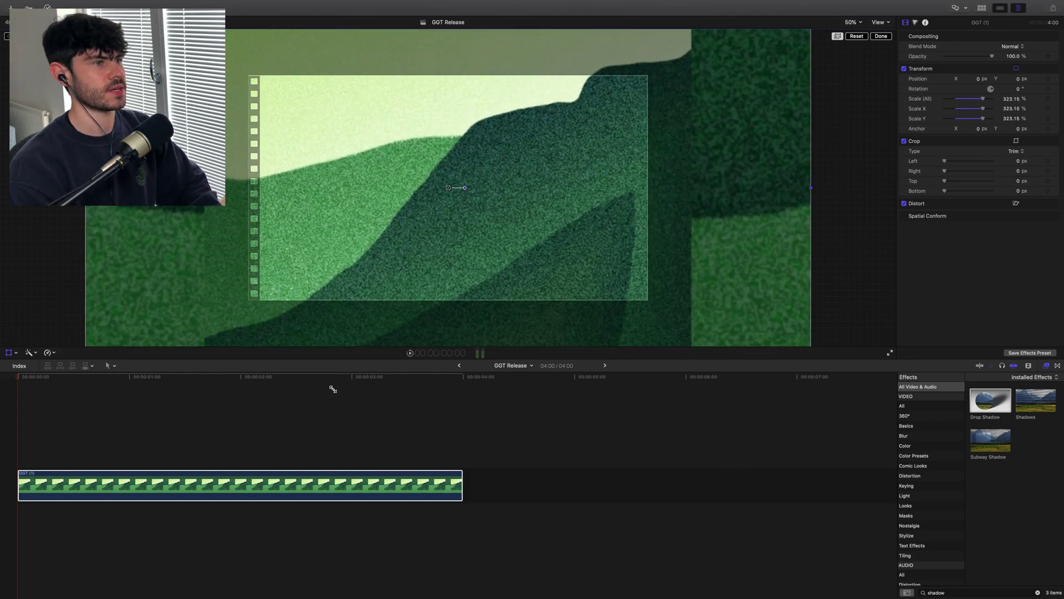
click(8, 353)
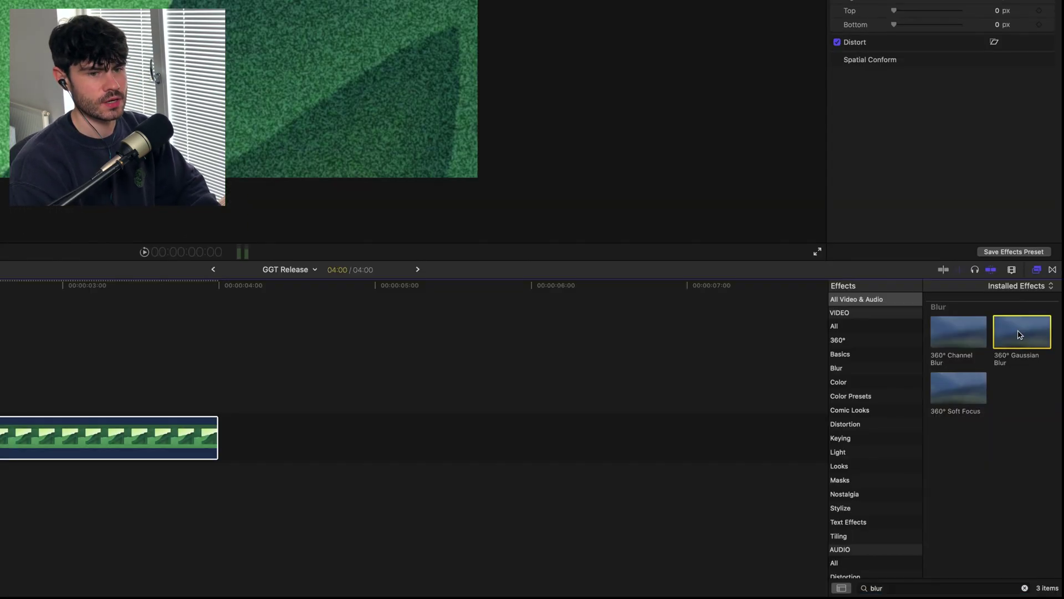
drag(1031, 408, 361, 472)
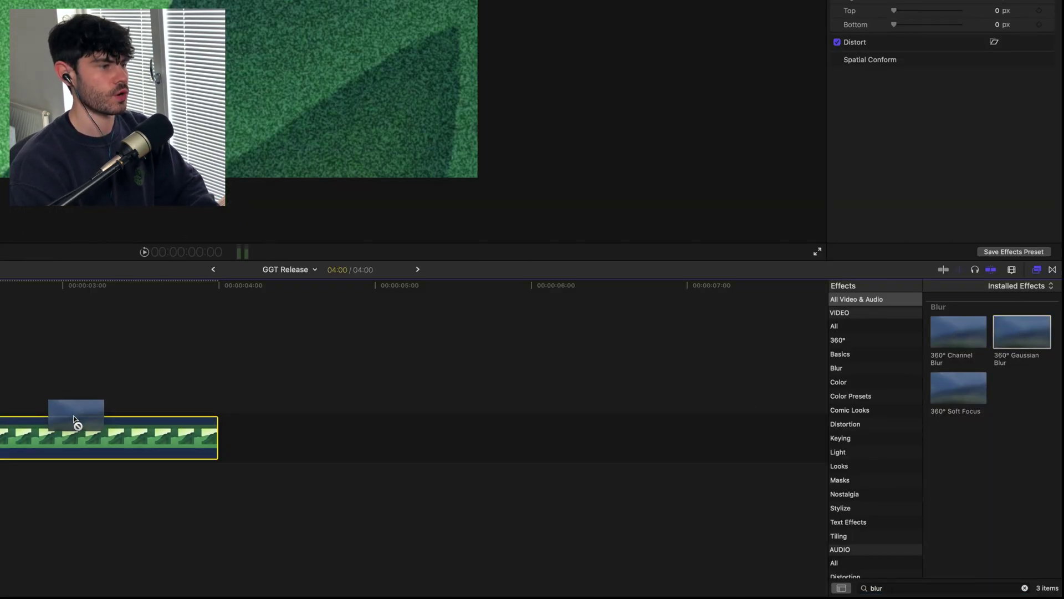
drag(75, 420, 75, 420)
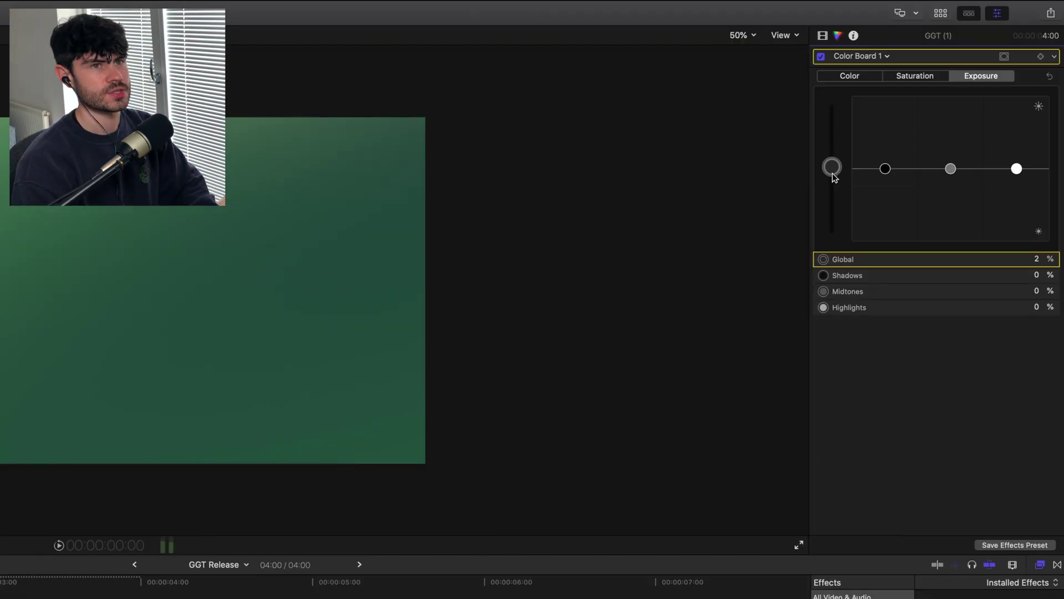
- Raise the Color Board global exposure about 23% to brighten the background, then return to the start
drag(831, 168, 833, 164)
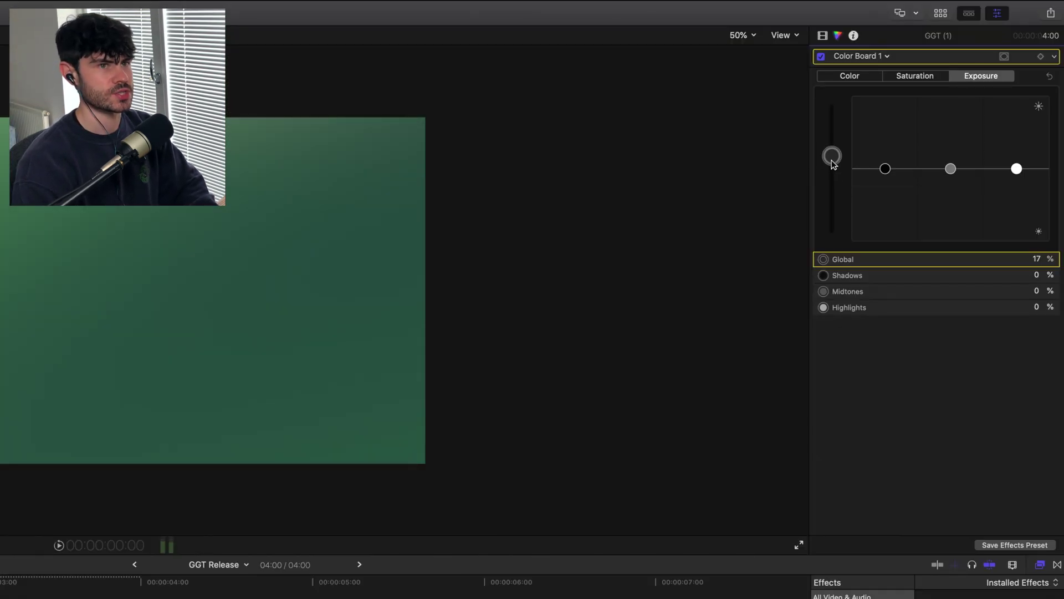
click(910, 76)
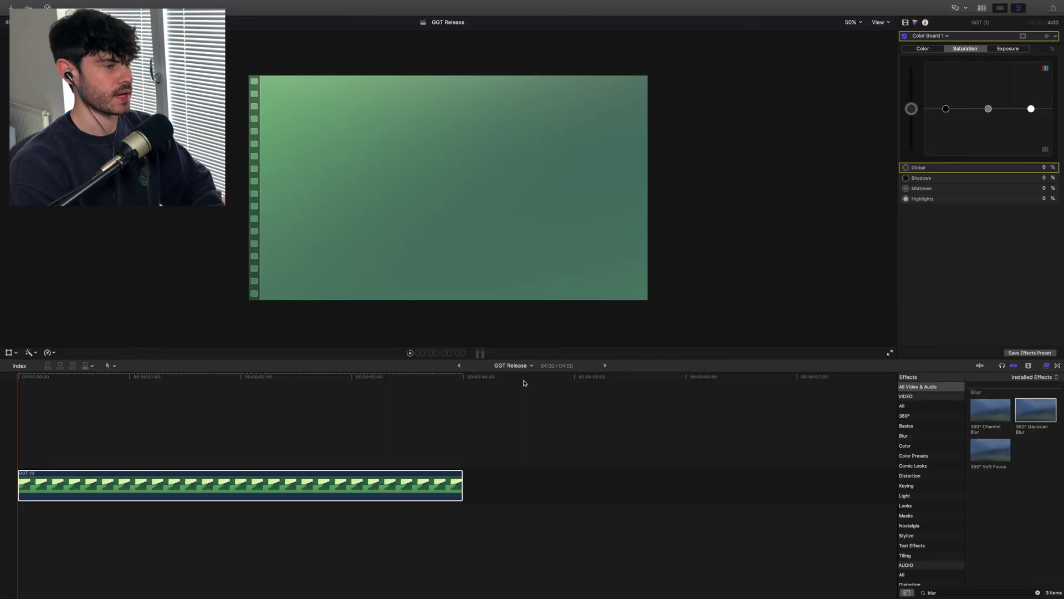
click(32, 500)
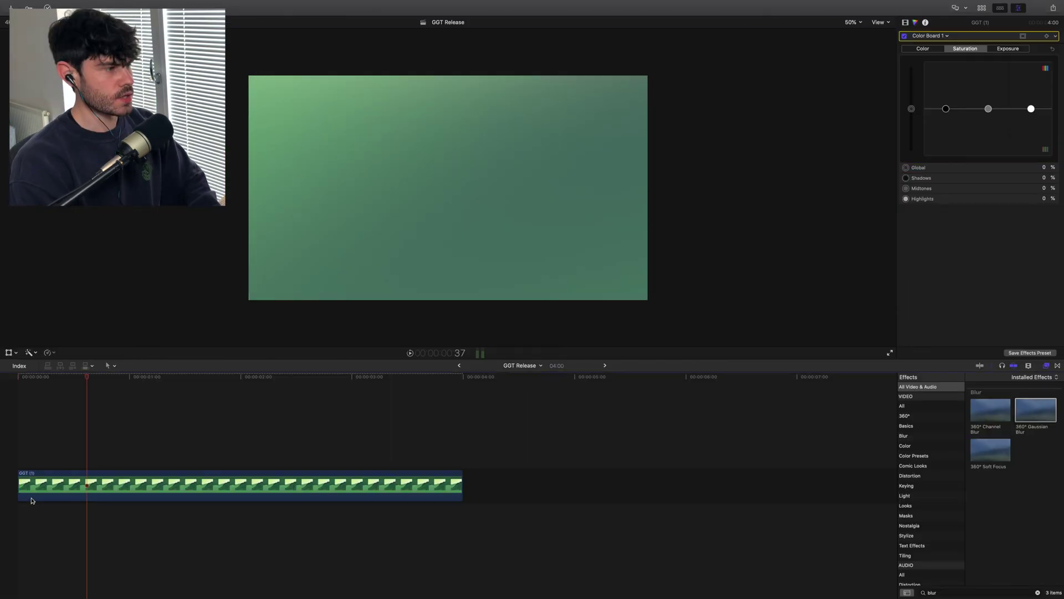
key(Home)
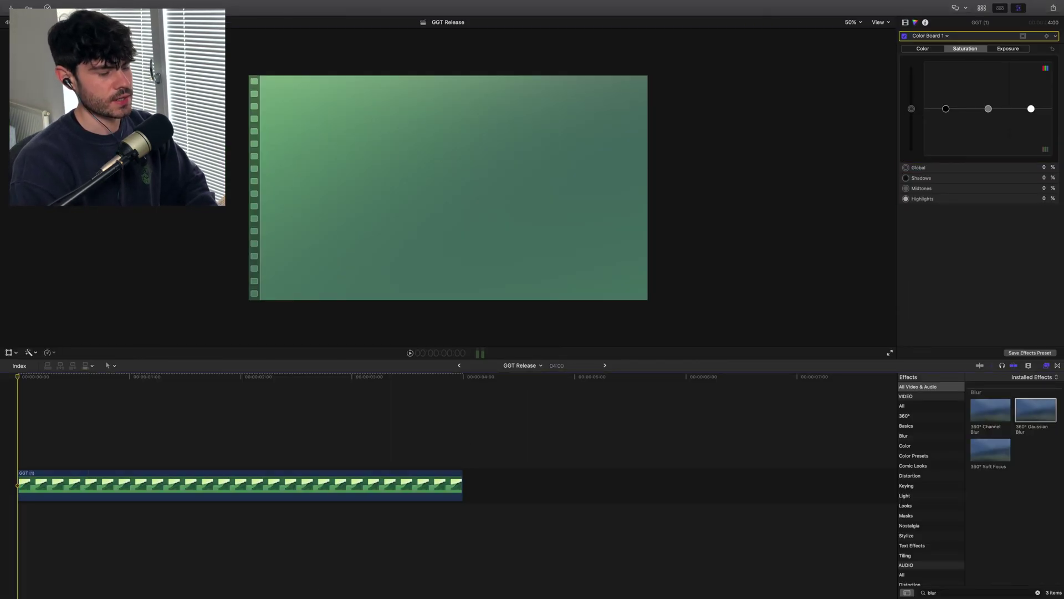
- Duplicate the artwork as a connected clip above and scale it to a small centred square
key(alt+v)
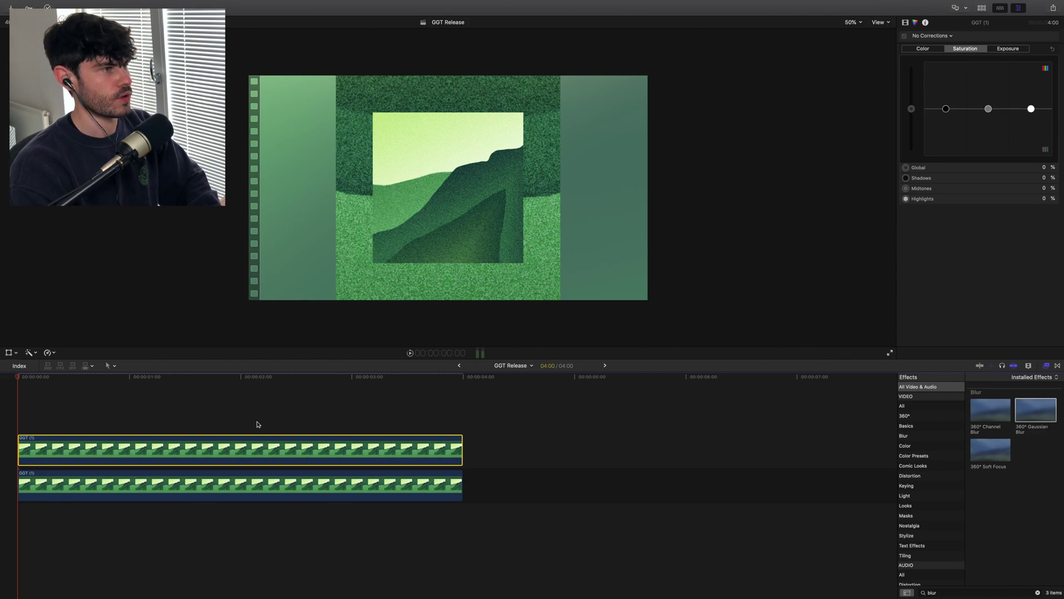
key(shift+t)
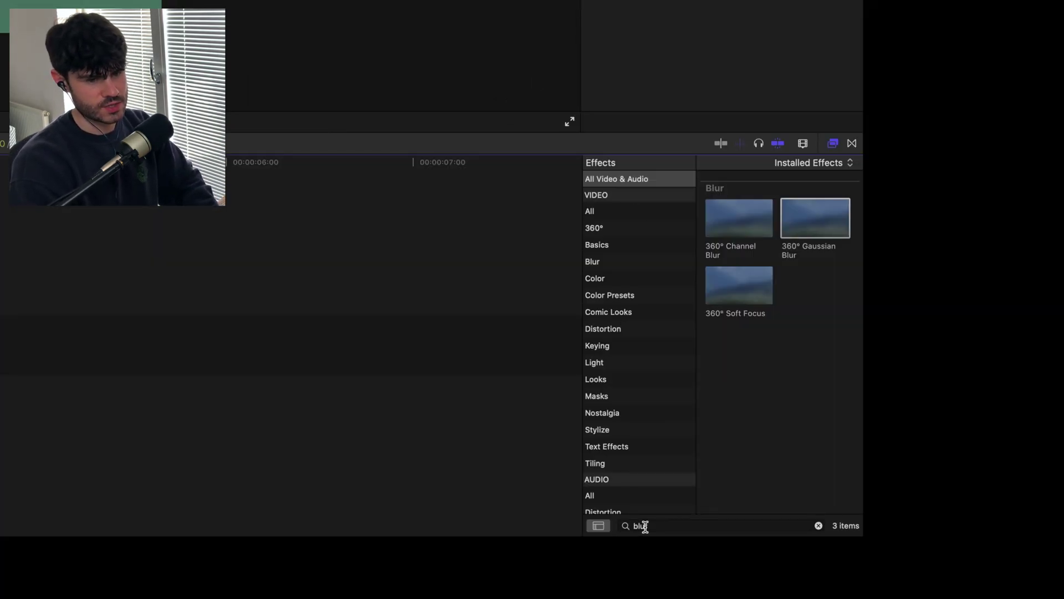
- Search Effects for 'mask' and apply Shape Mask to the top artwork clip
double_click(645, 526)
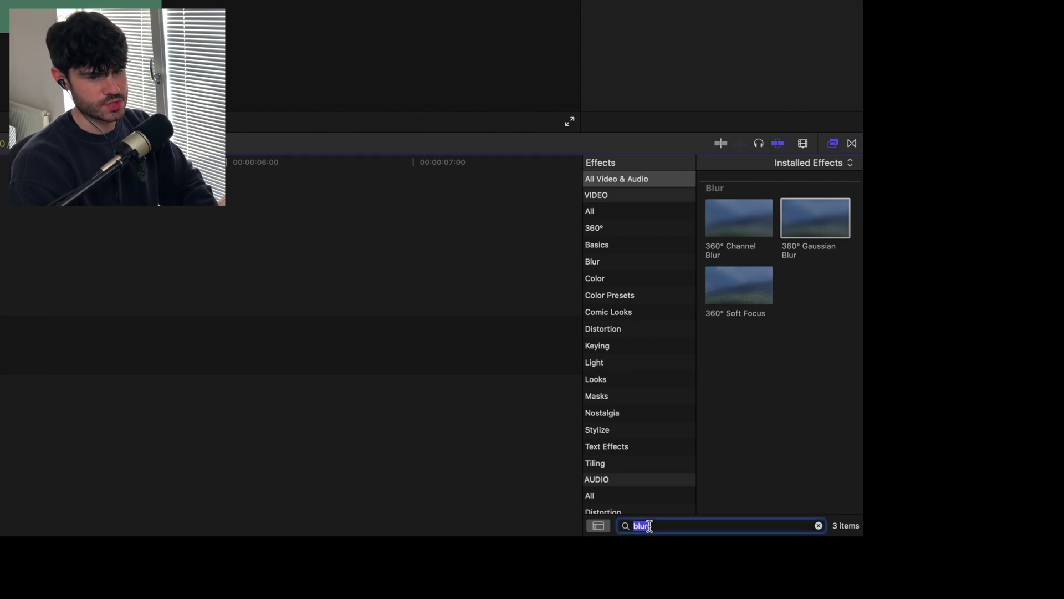
text(mask)
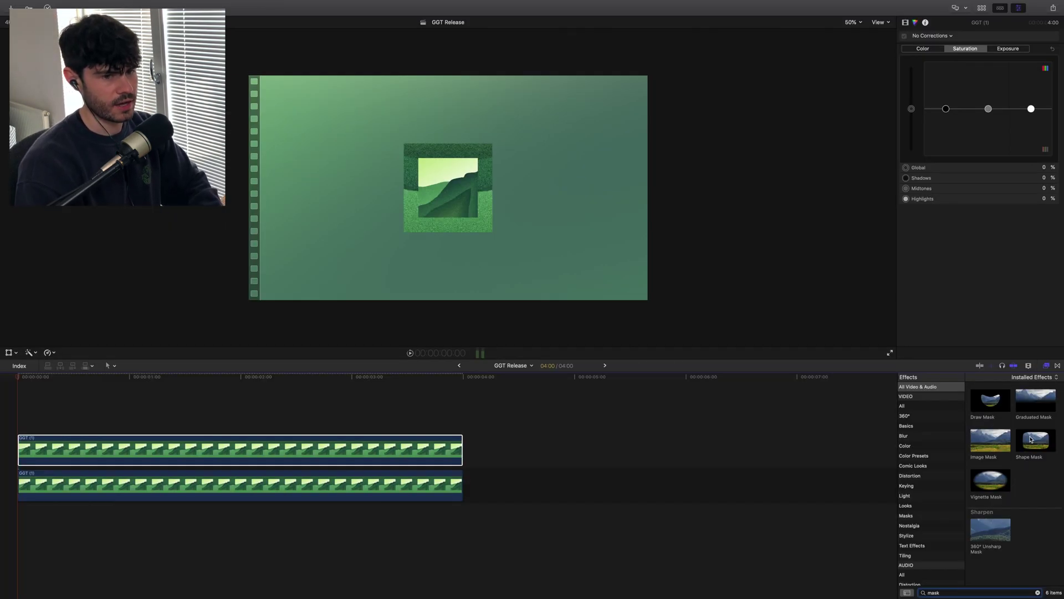
drag(1031, 440, 268, 453)
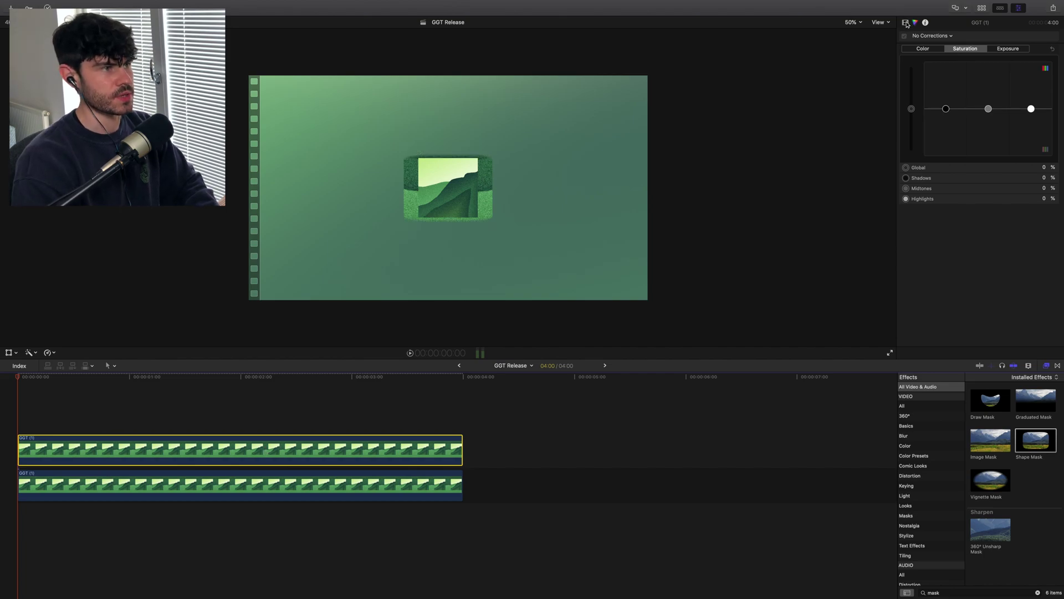
- Set mask Curvature to 100%, make it a perfect circle, and move it right of centre
click(907, 23)
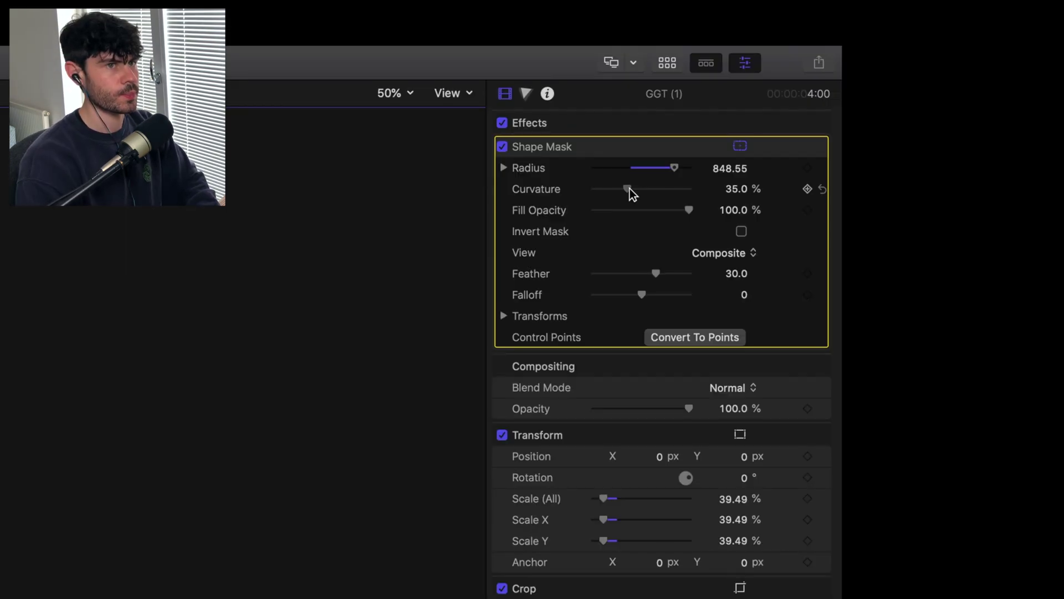
drag(965, 68, 1007, 68)
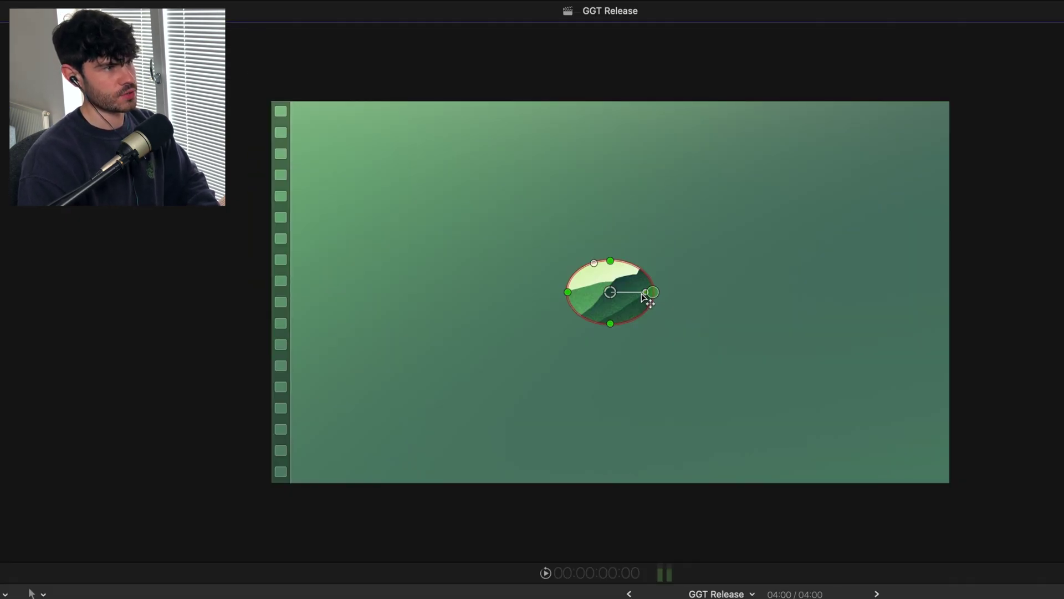
mouse_move(652, 293)
mouse_down()
mouse_move(610, 323)
mouse_move(647, 292)
mouse_up()
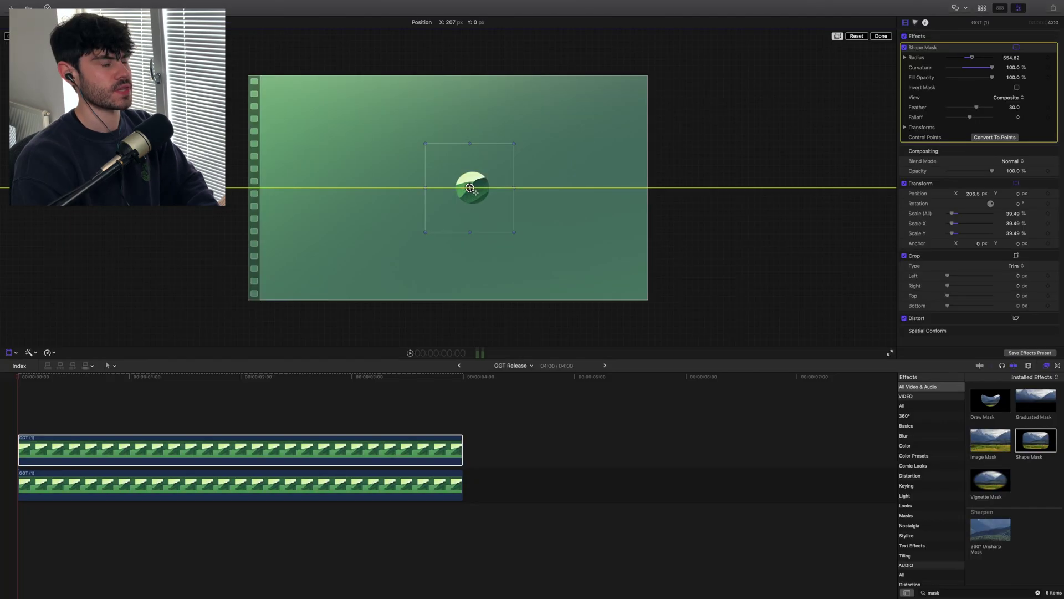
drag(470, 188, 471, 188)
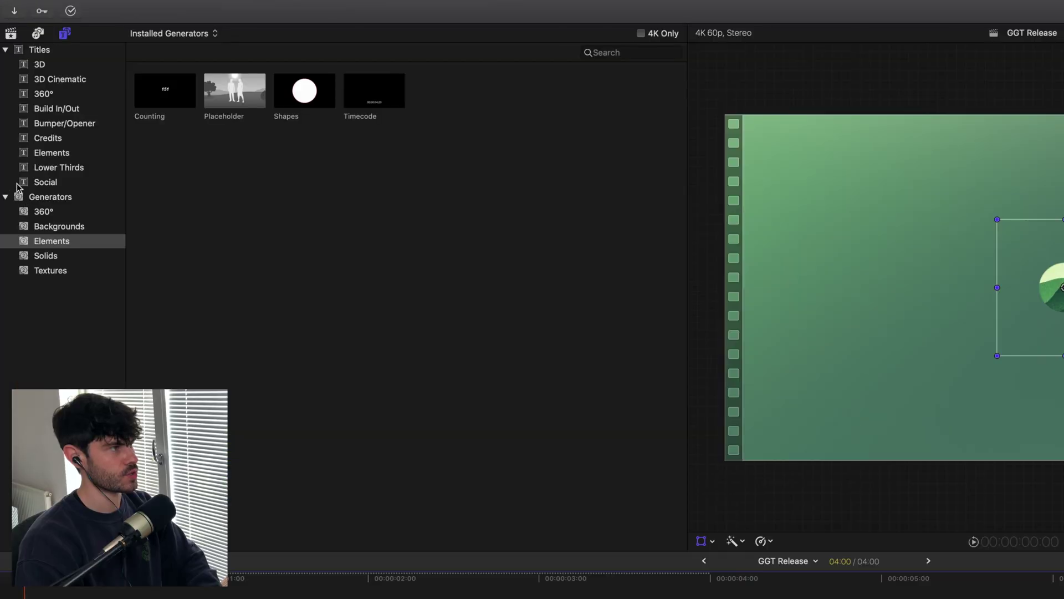
- Add a Shapes generator from Elements to the timeline above the artwork
click(981, 7)
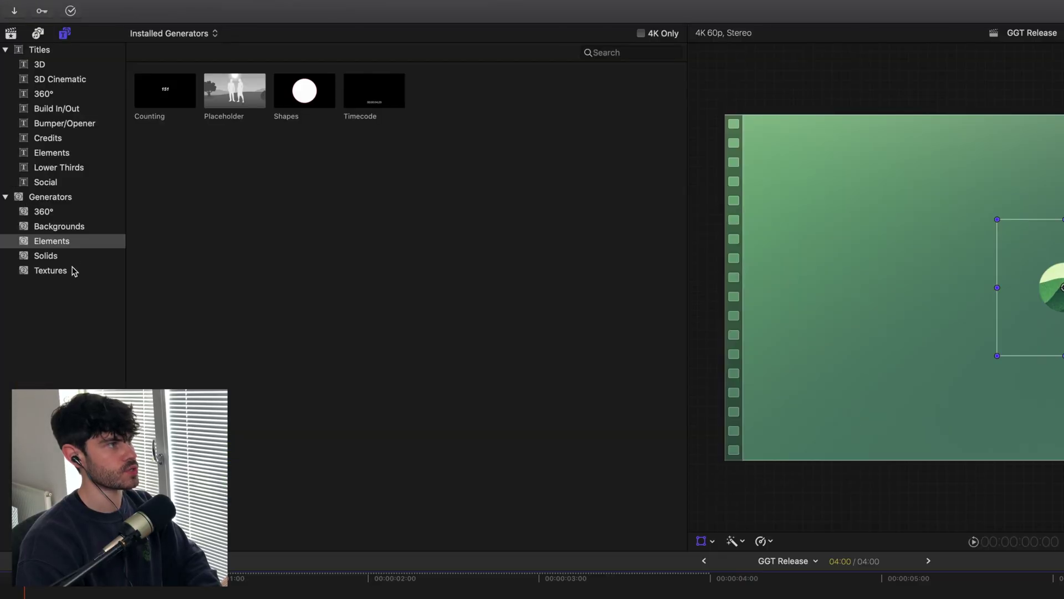
click(50, 246)
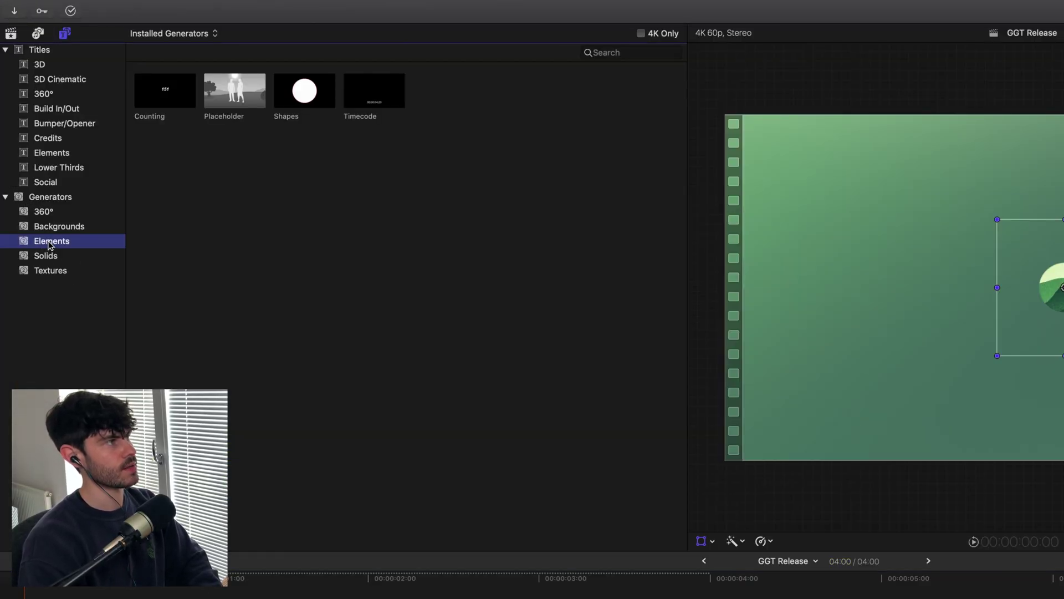
click(314, 96)
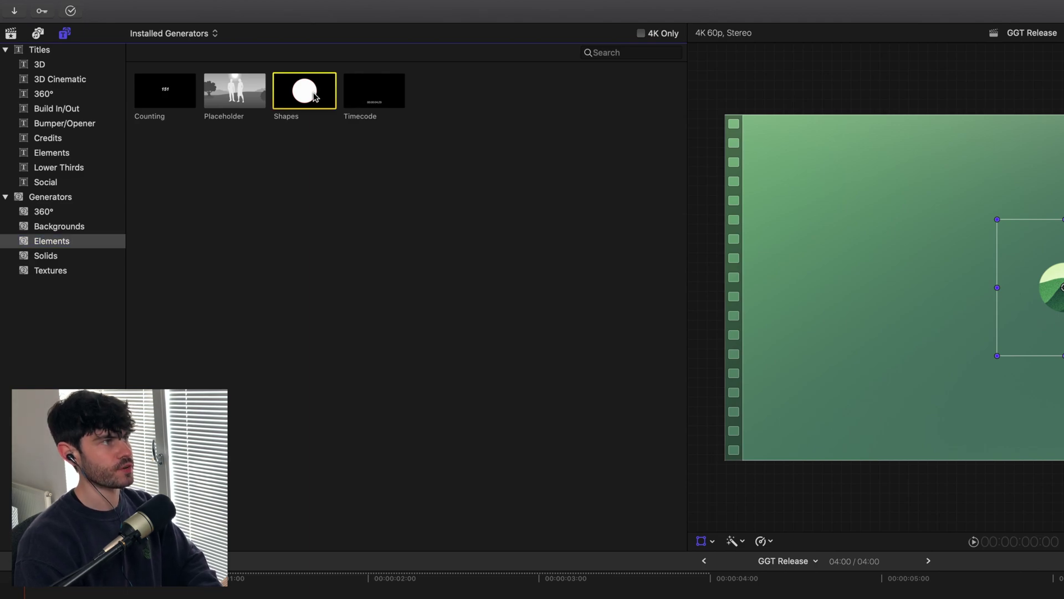
drag(314, 95, 56, 416)
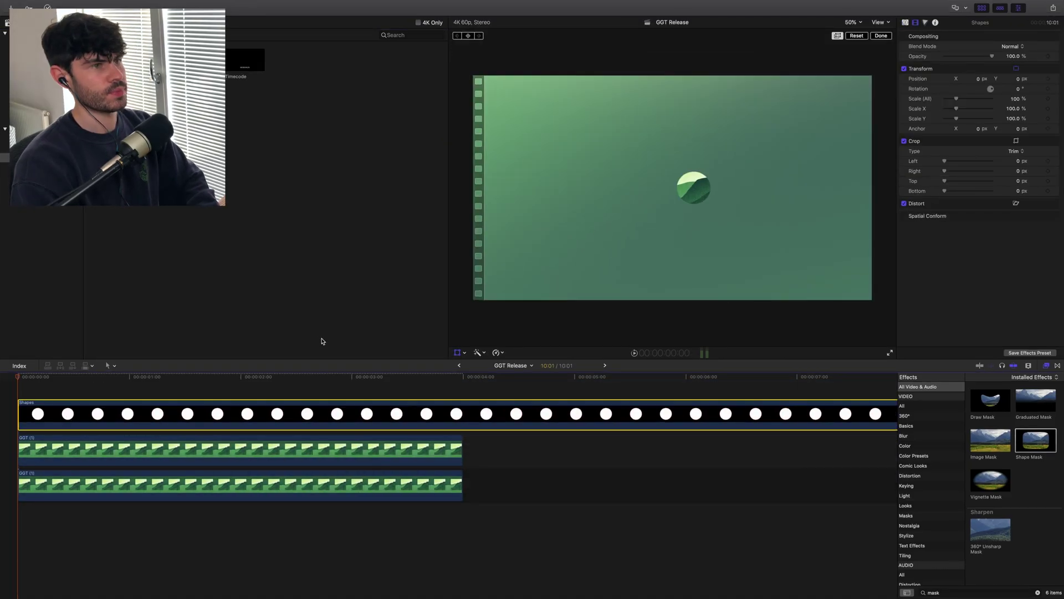
click(327, 390)
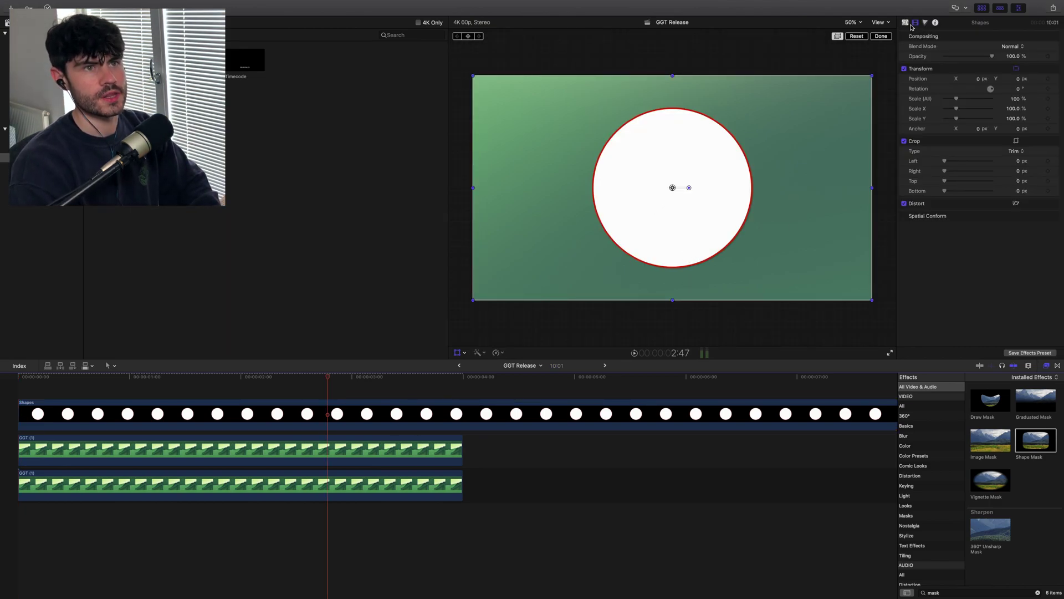
- Set the circle's fill colour to black and turn off its red outline
click(905, 23)
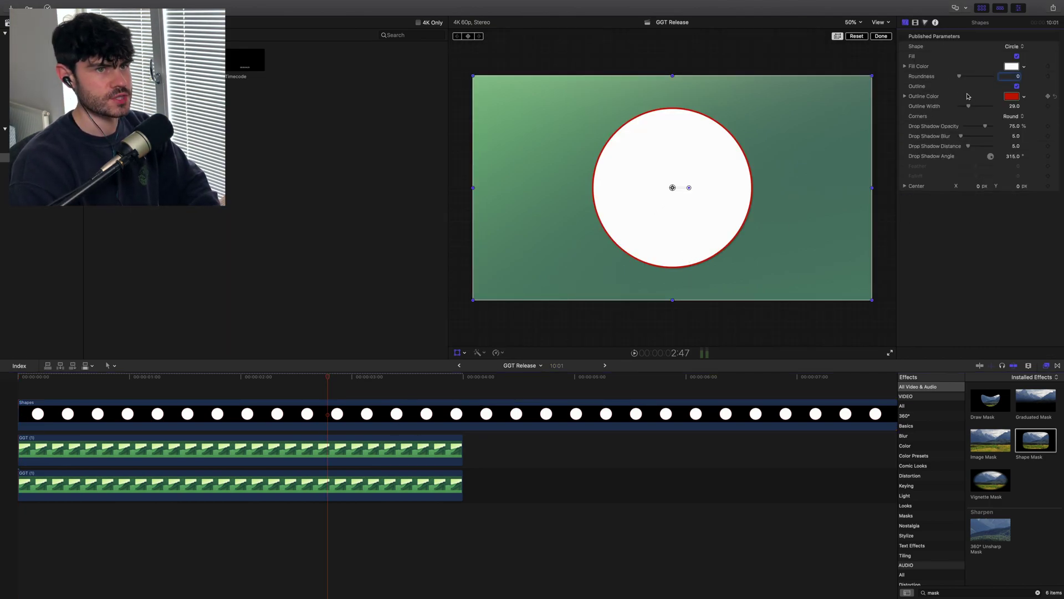
click(1018, 69)
click(1041, 162)
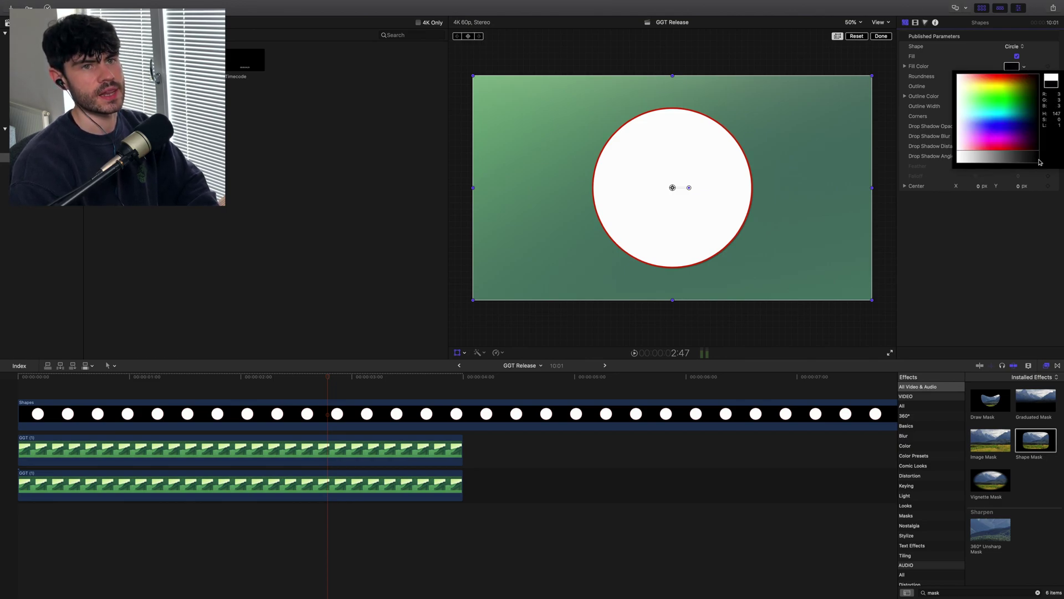
click(1038, 175)
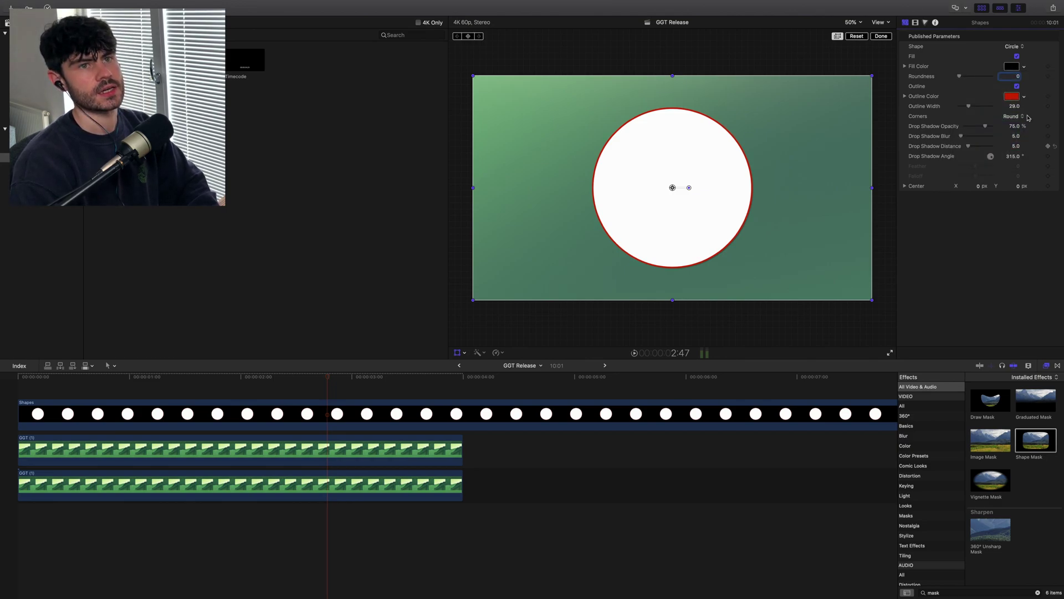
click(1016, 86)
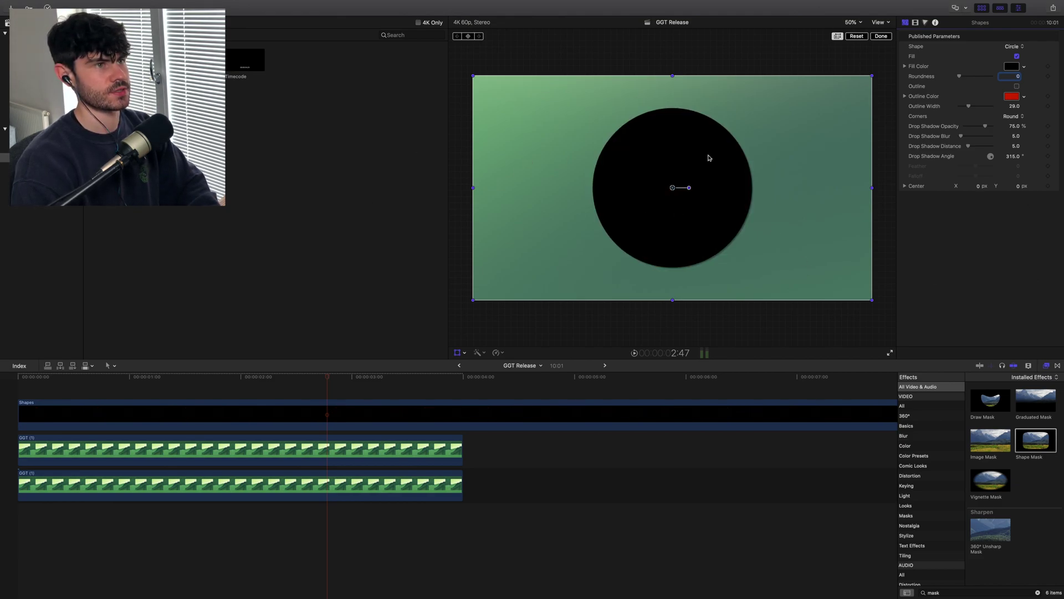
- Move GGT (1) above the Shapes clip and centre the masked artwork on the disc
click(220, 424)
drag(222, 455, 215, 419)
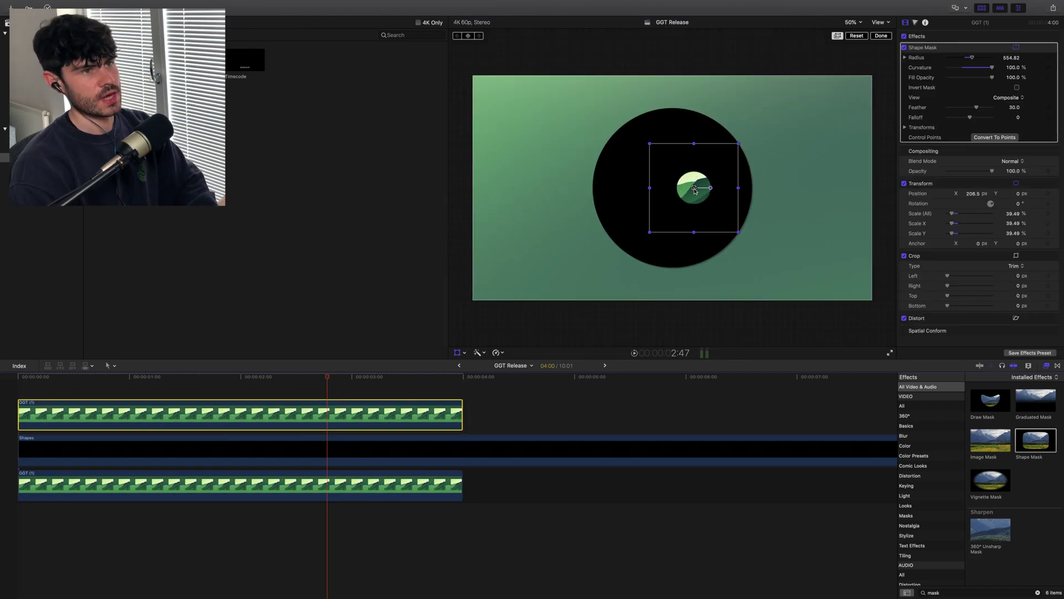
drag(697, 191, 672, 187)
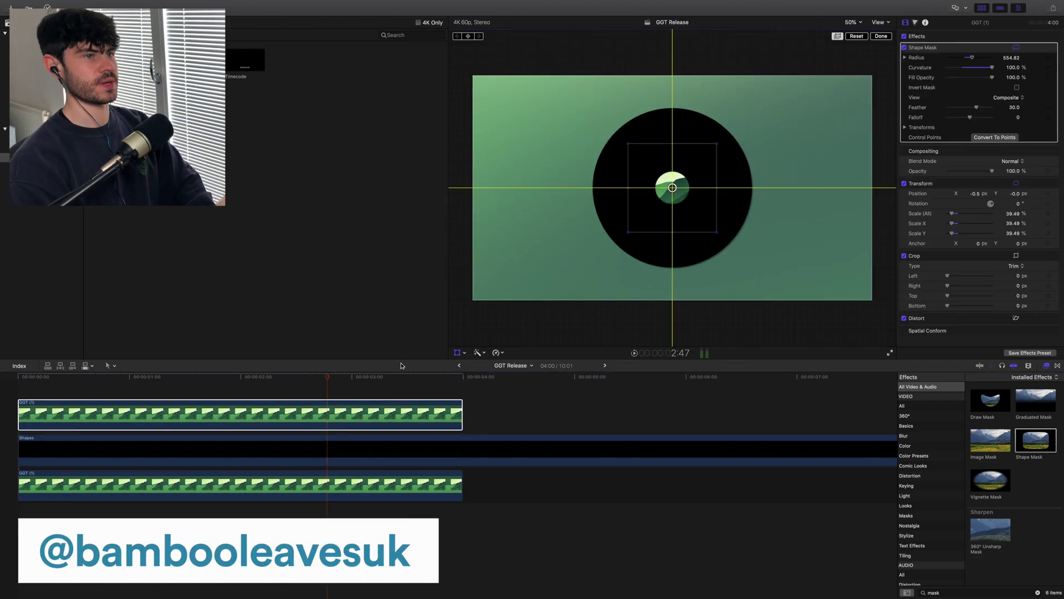
- Trim the Shapes disc clip to 4 seconds
click(369, 453)
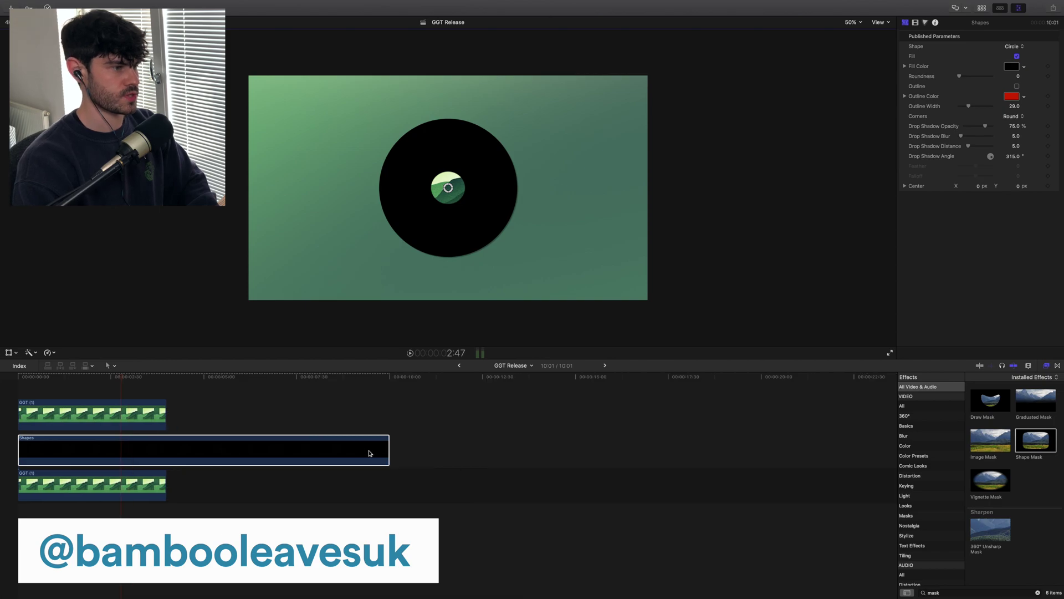
drag(388, 450, 165, 450)
click(108, 391)
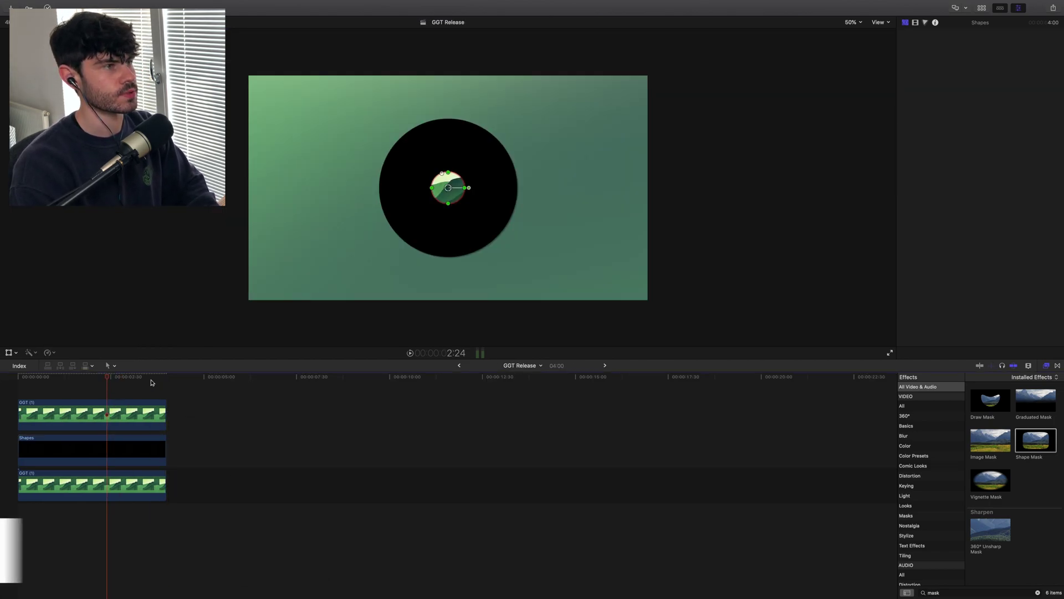
- Extend both the GGT (1) artwork clip and the Shapes disc clip to end at 12:35
click(9, 352)
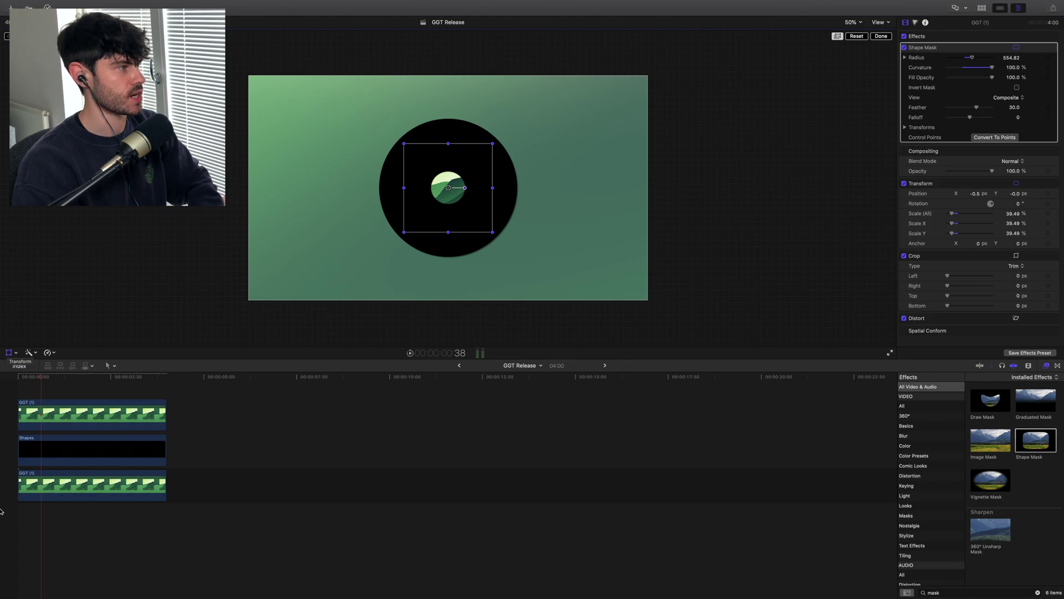
drag(165, 415, 484, 427)
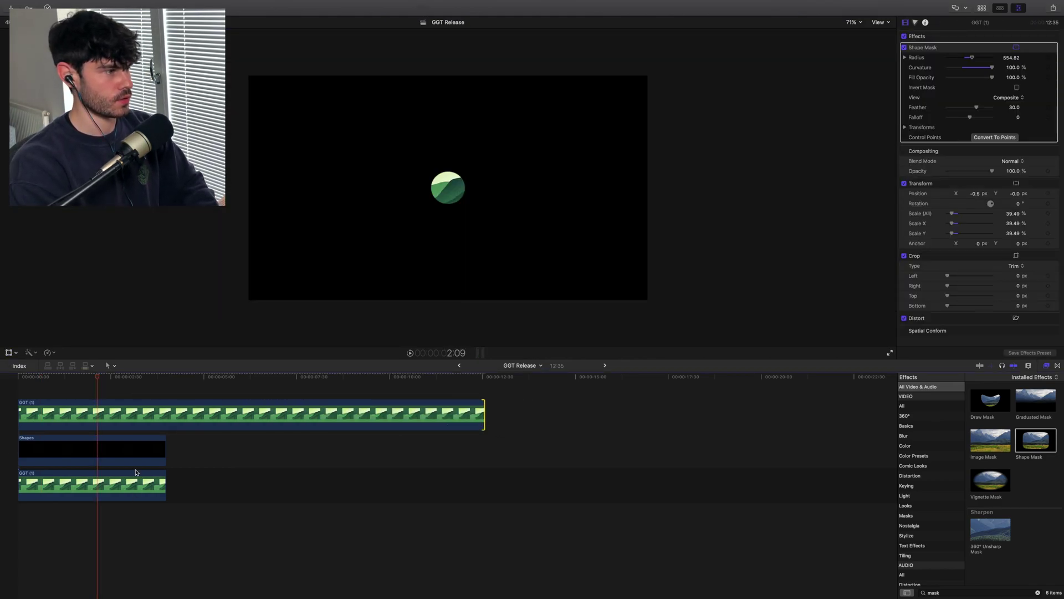
click(164, 450)
drag(164, 450, 486, 438)
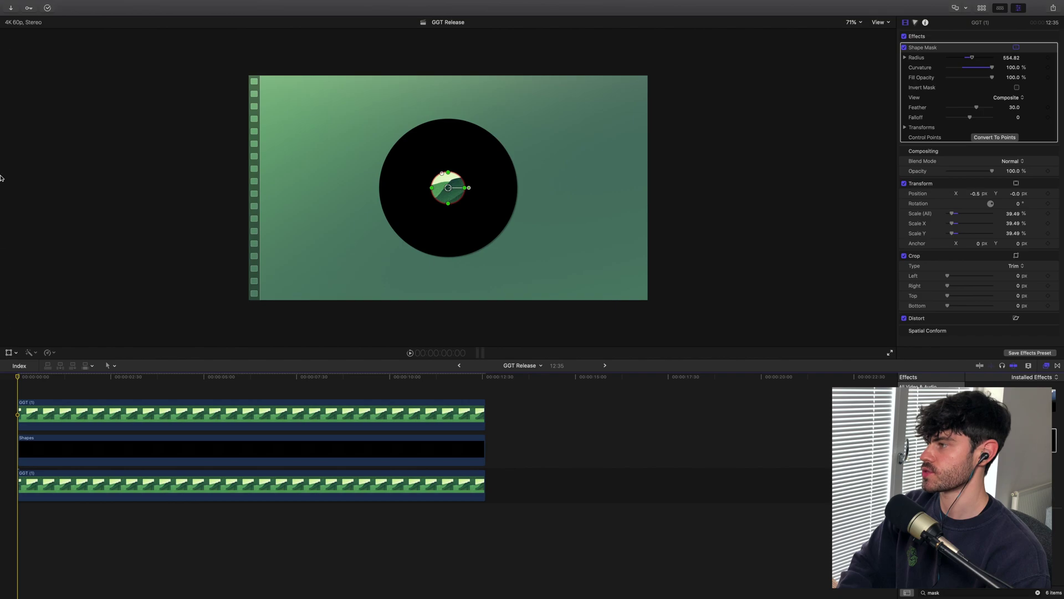
- Keyframe the label's rotation from 0° at the start to -439.1° on the last frame
key(shift+t)
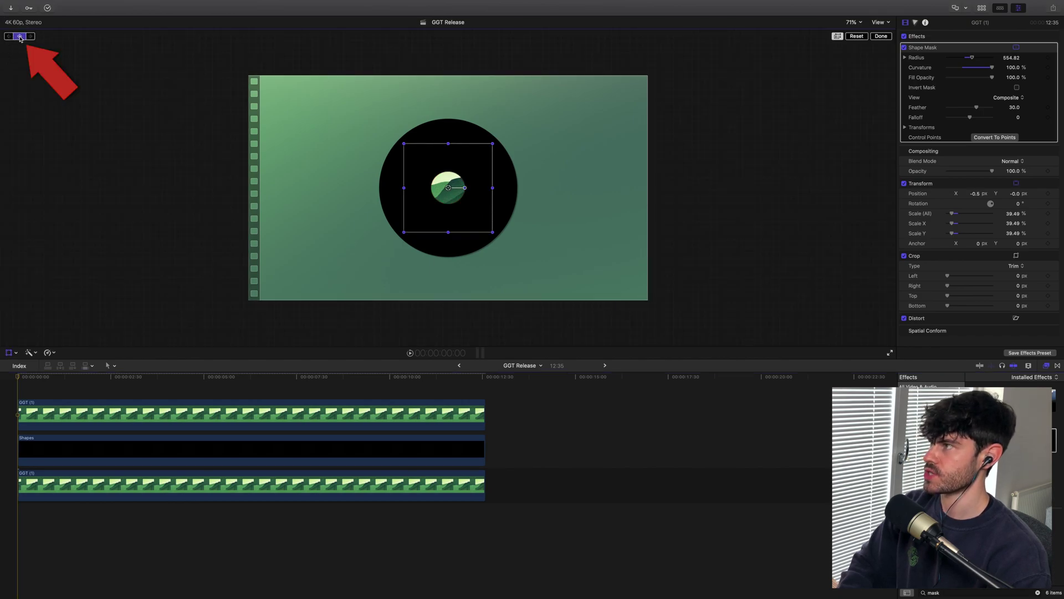
click(20, 36)
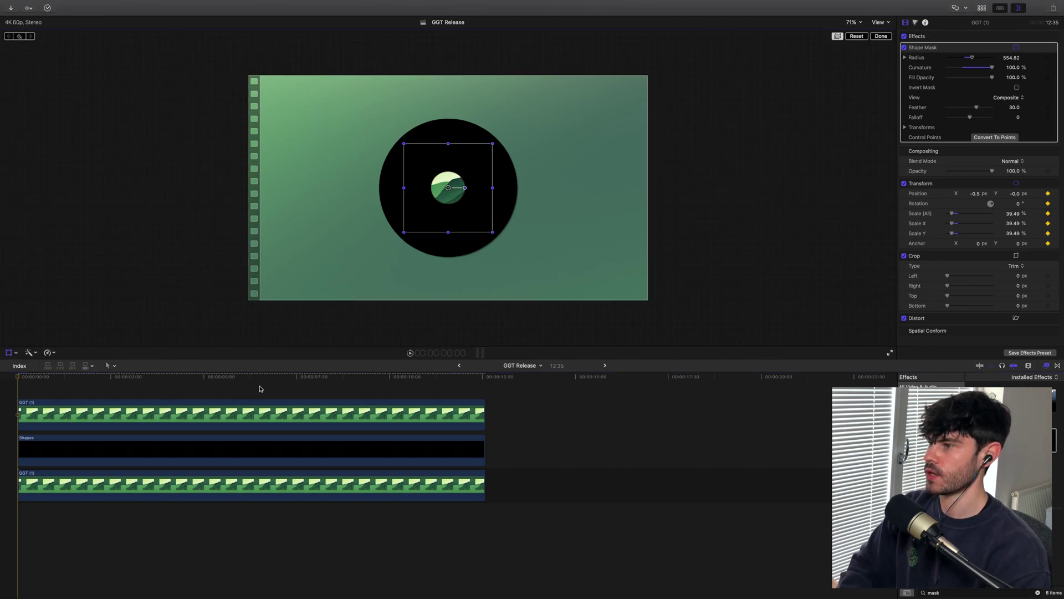
click(481, 397)
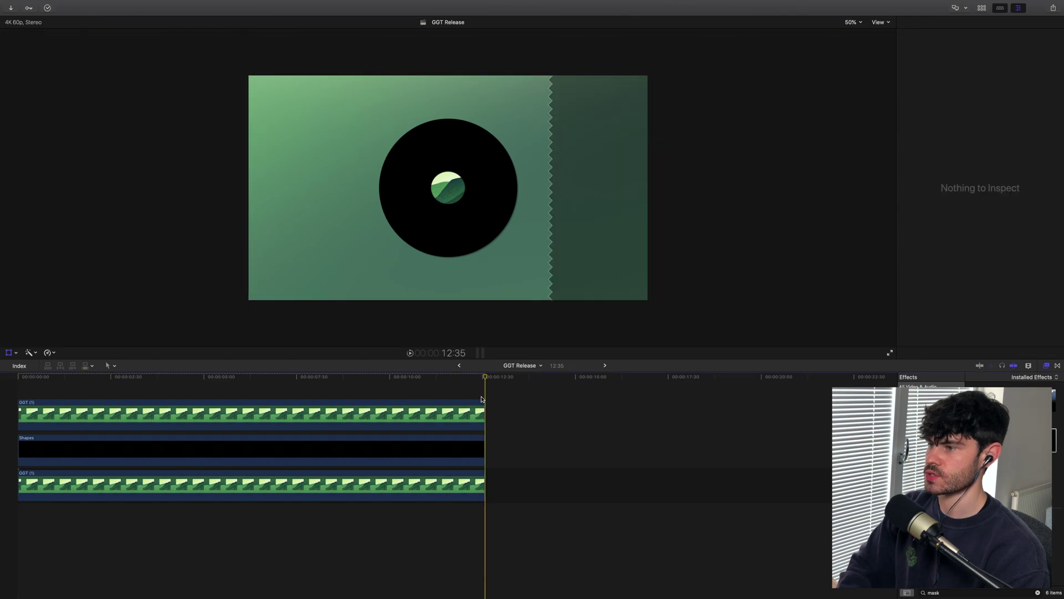
key(Left)
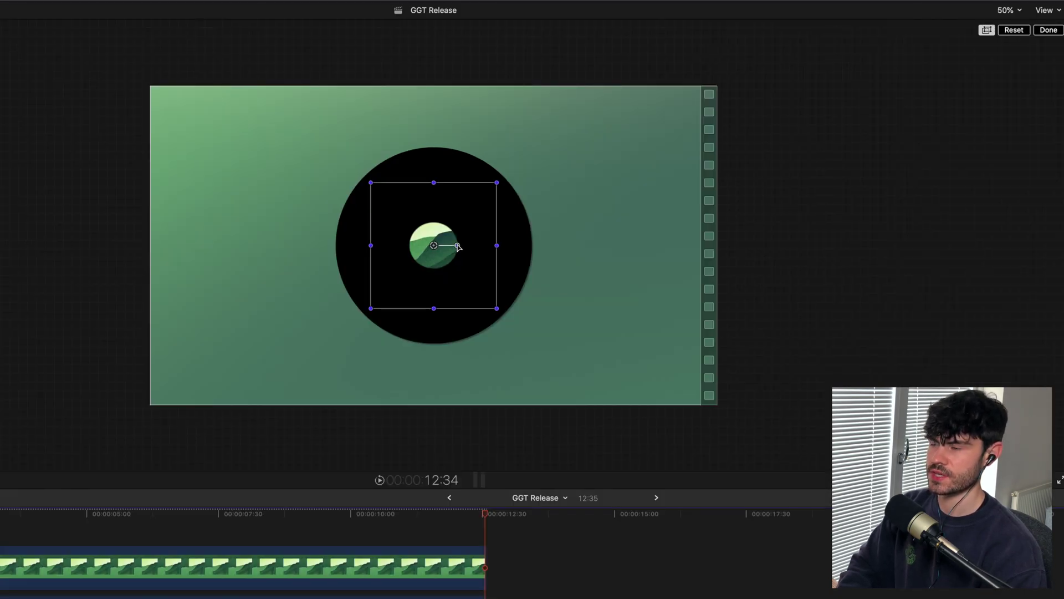
drag(458, 246, 387, 213)
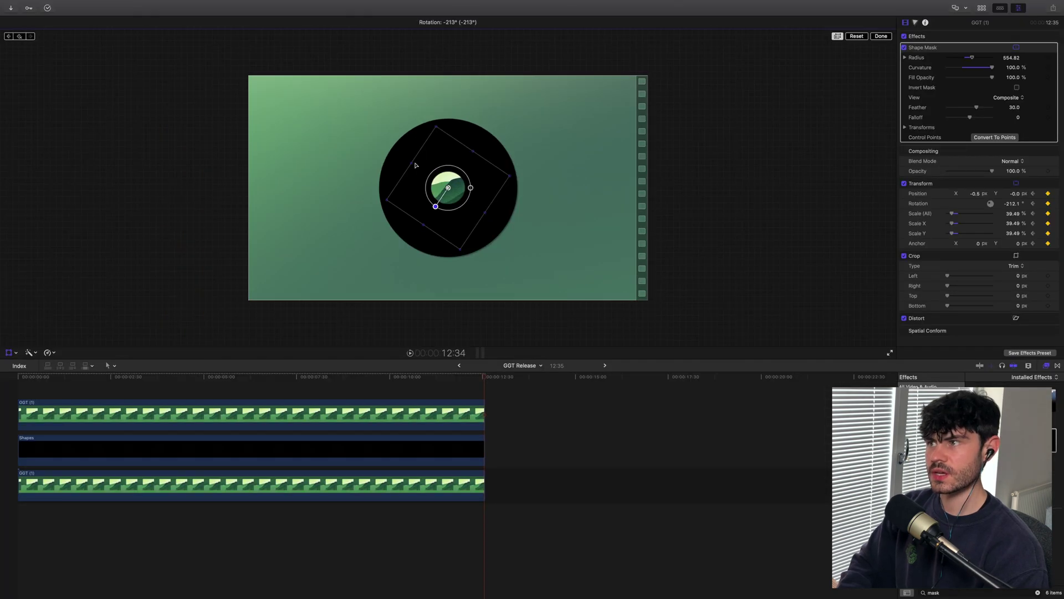
drag(415, 164, 486, 207)
click(482, 397)
key(Left)
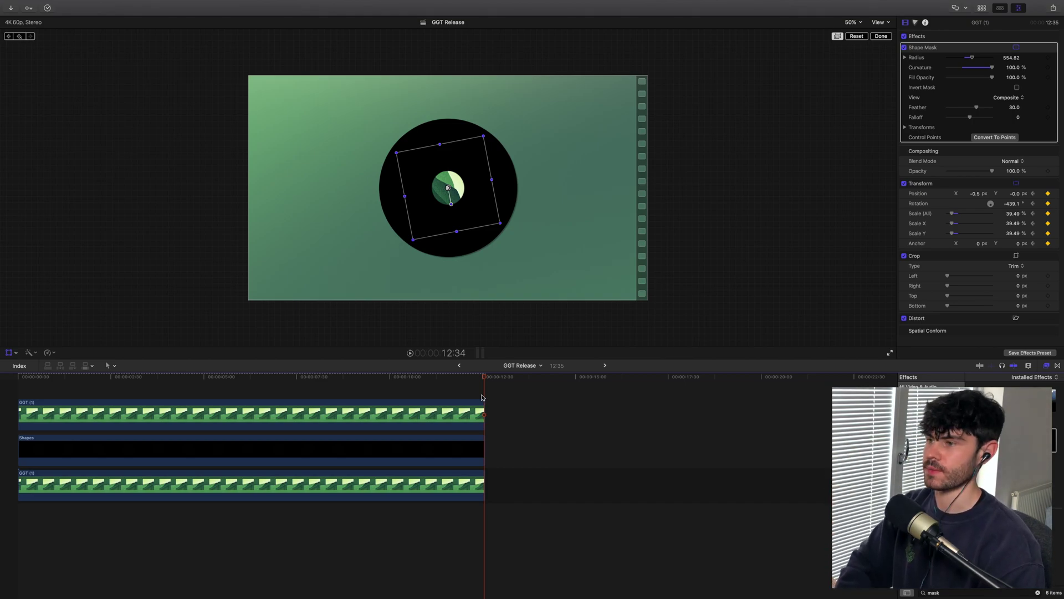
click(15, 395)
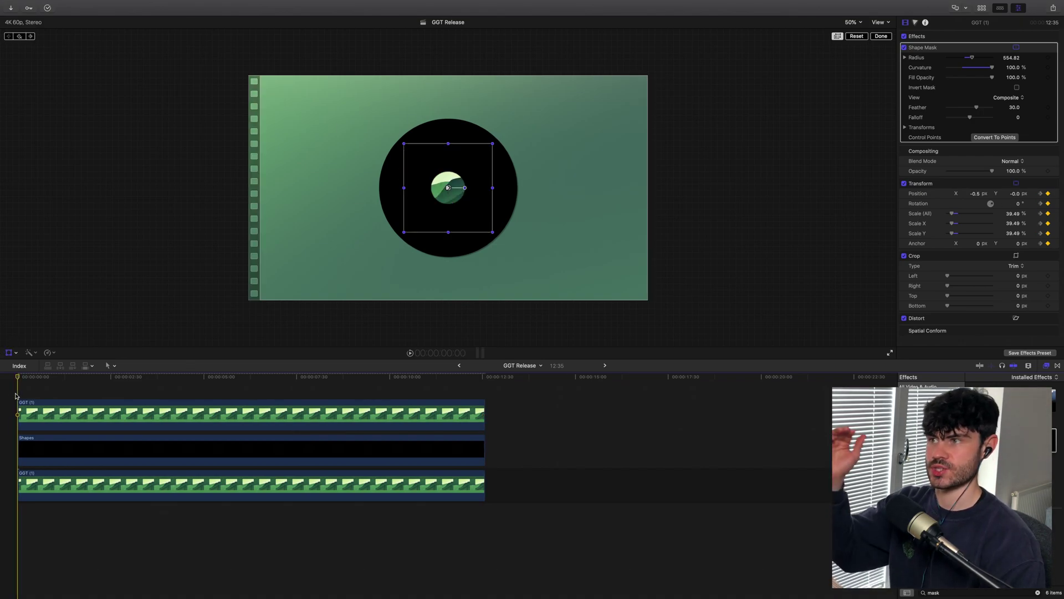
click(484, 397)
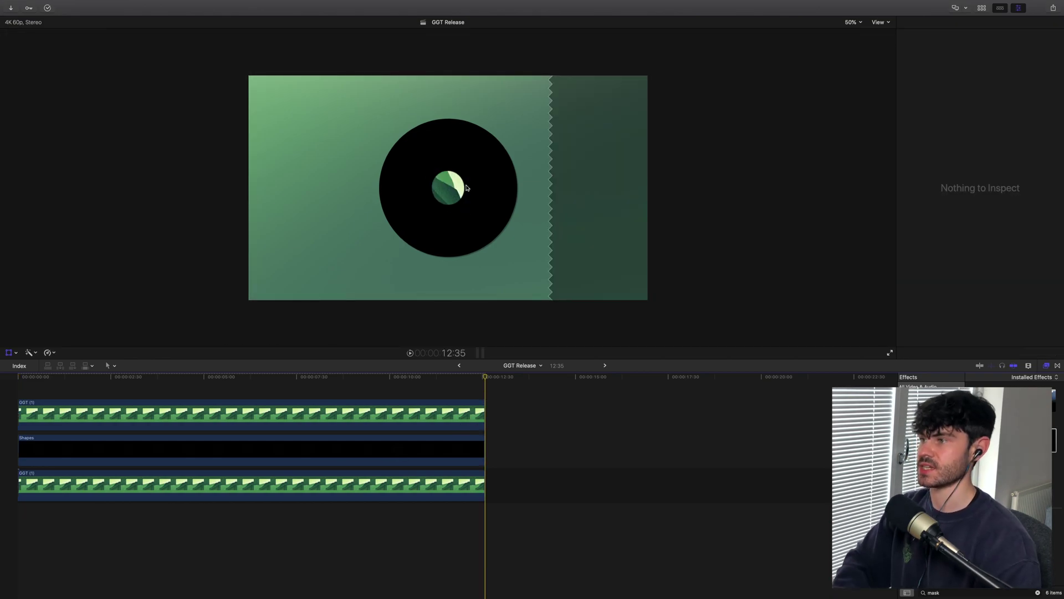
click(14, 397)
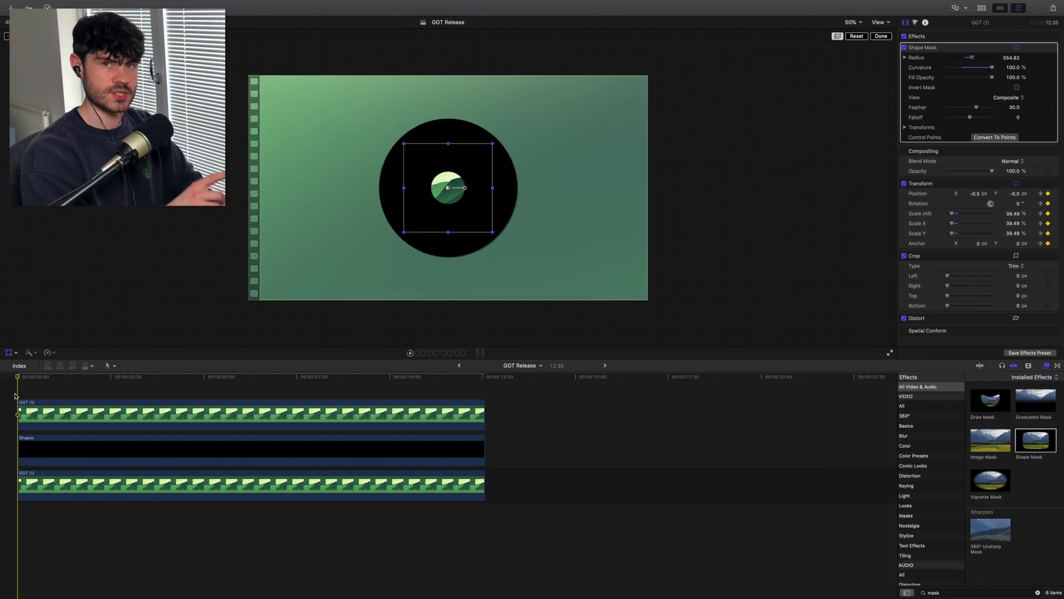
key(space)
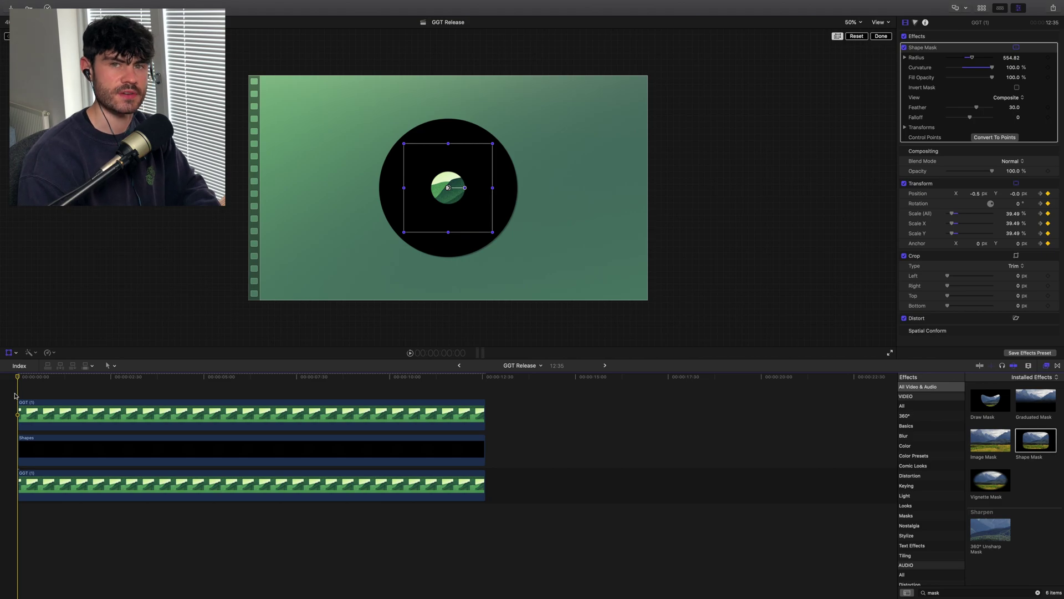
- Combine the artwork label and Shapes disc into compound clip GGT Release Clip 2
super+click(157, 452)
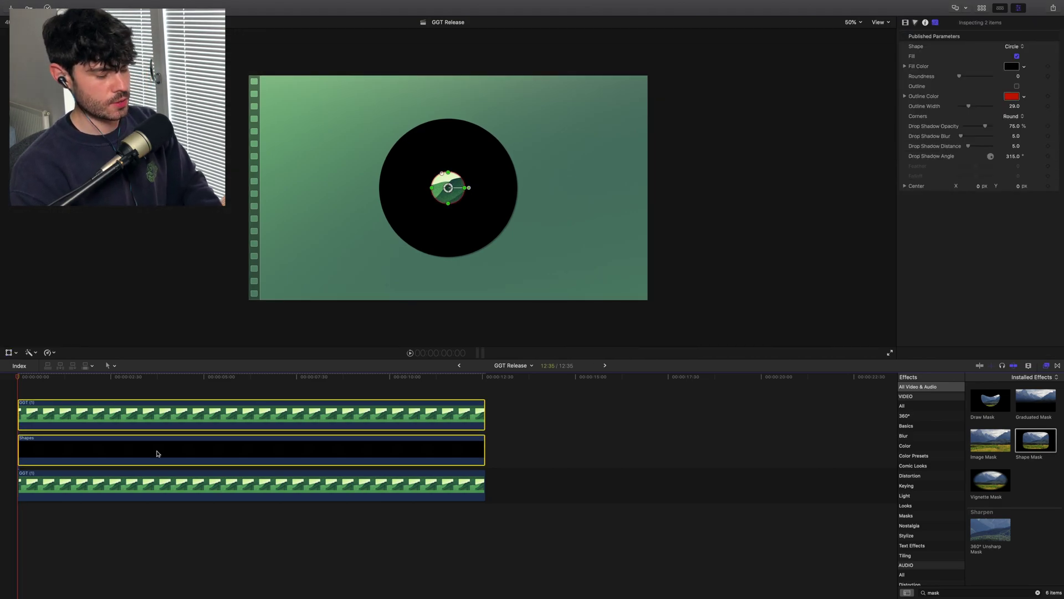
key(alt+g)
key(Return)
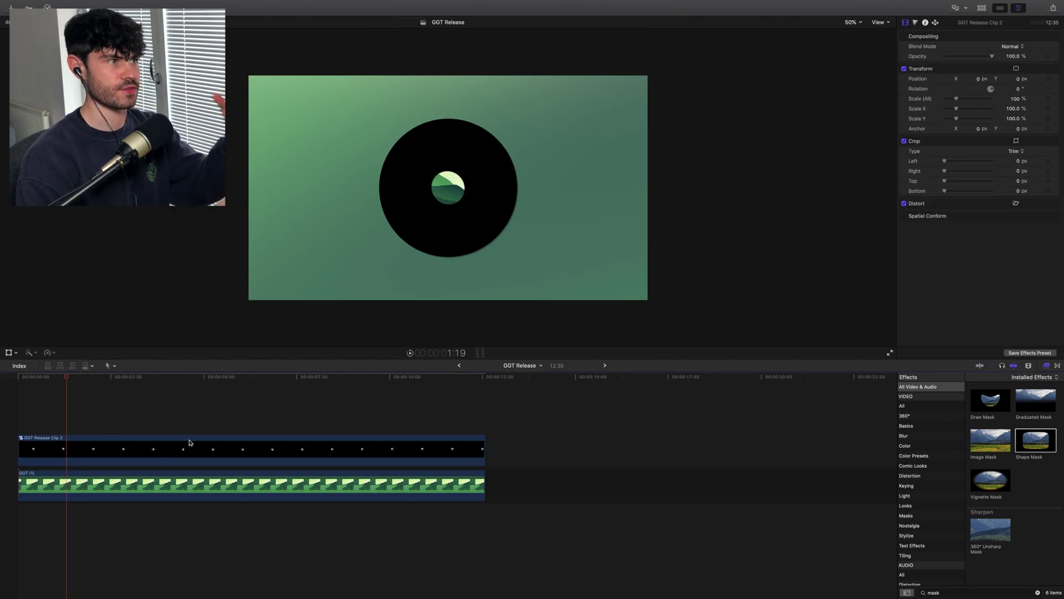
click(230, 446)
- Add a GGT (1) artwork copy above, trimmed to 12:35, scaled to 49.8% and moved left
drag(621, 517, 35, 424)
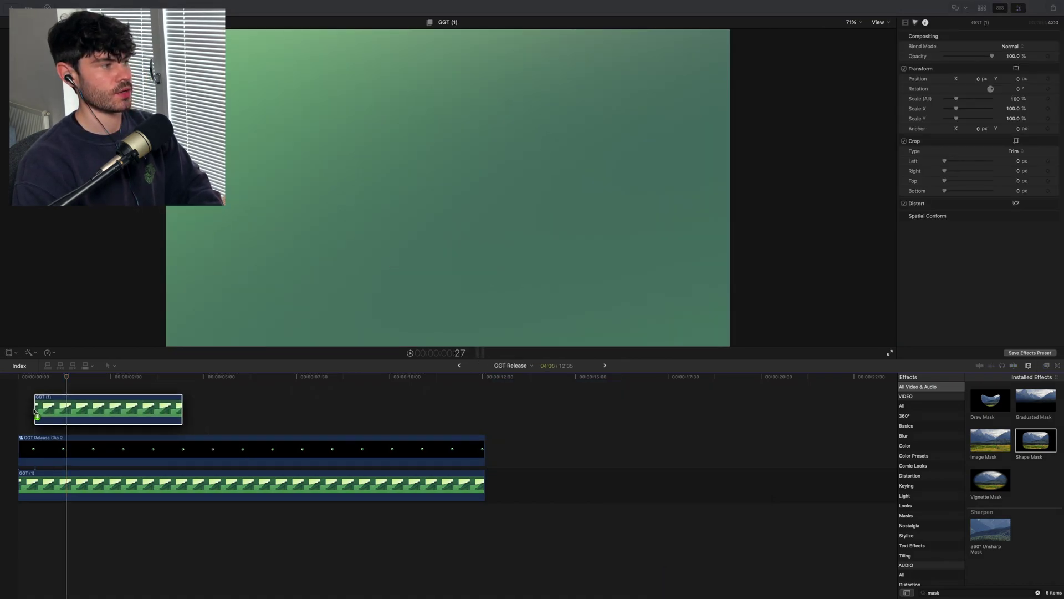
drag(151, 427, 485, 417)
key(shift+t)
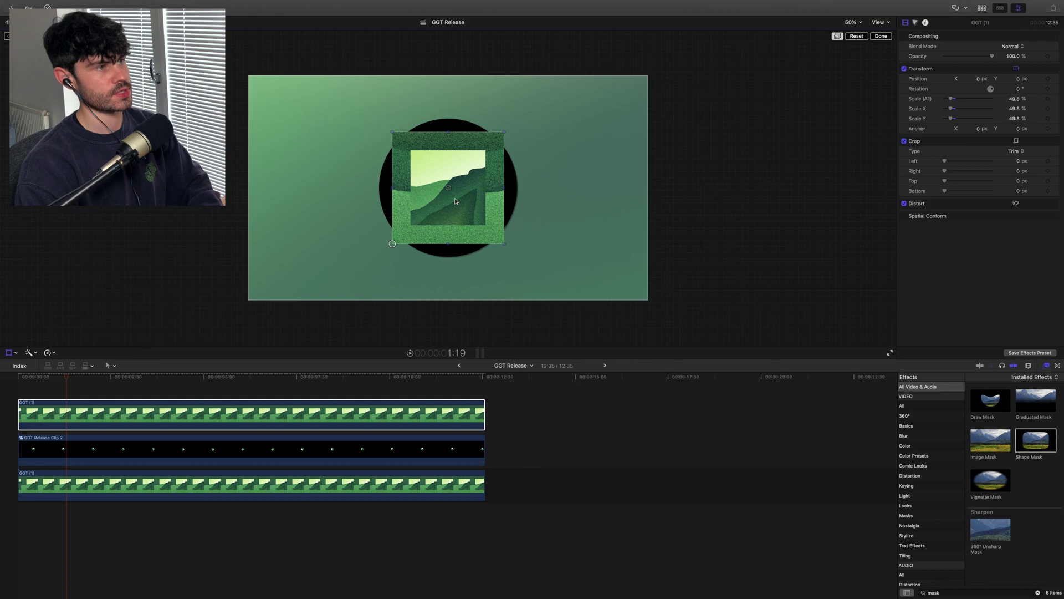
drag(459, 201, 384, 201)
click(358, 485)
- Scale the Clip 2 disc to 74.11% and move it together with the artwork sleeve
click(363, 456)
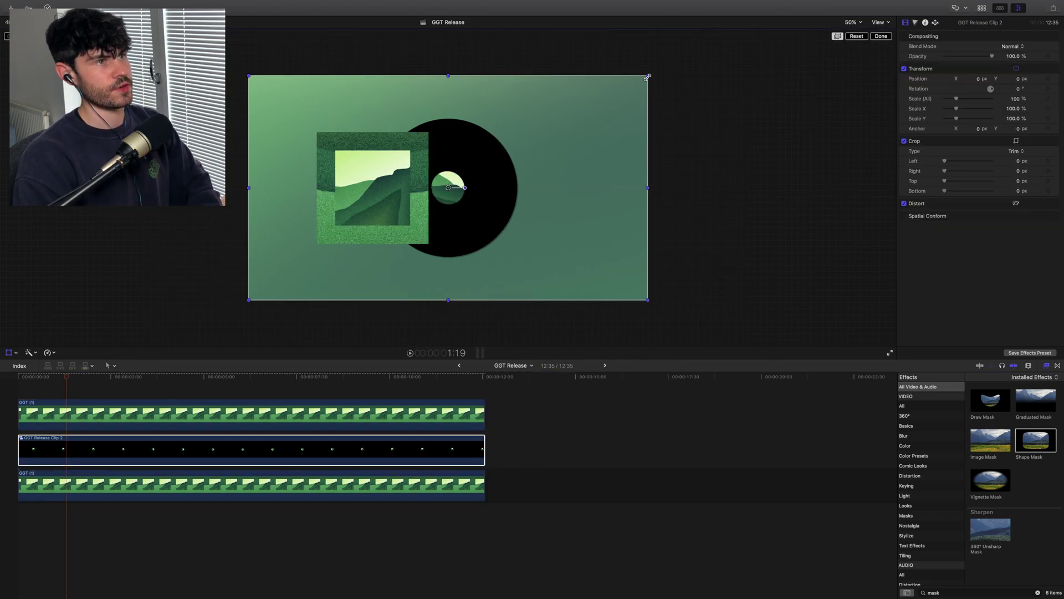
drag(633, 87, 596, 104)
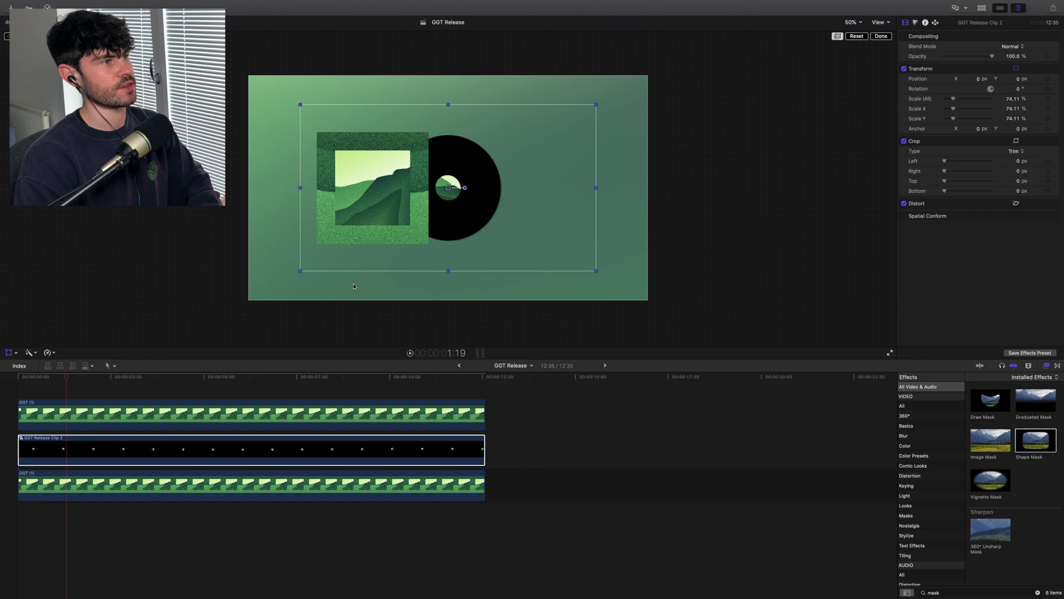
super+click(410, 196)
drag(428, 195, 474, 192)
- Search Effects for 'drop' and apply Drop Shadow to both the Clip 2 disc and GGT (1) artwork
click(242, 392)
click(250, 415)
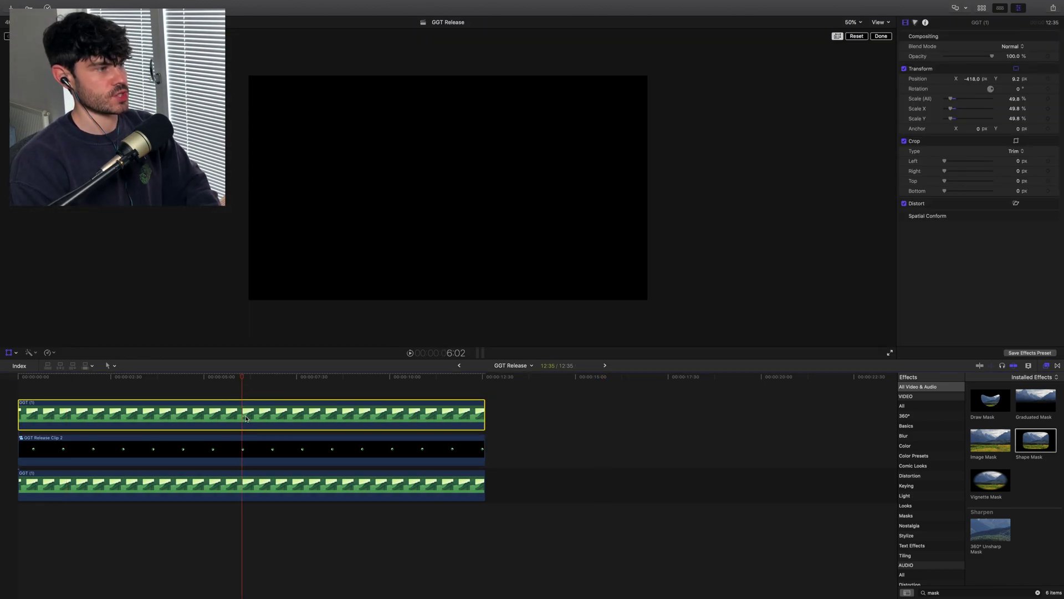
super+click(258, 442)
click(631, 493)
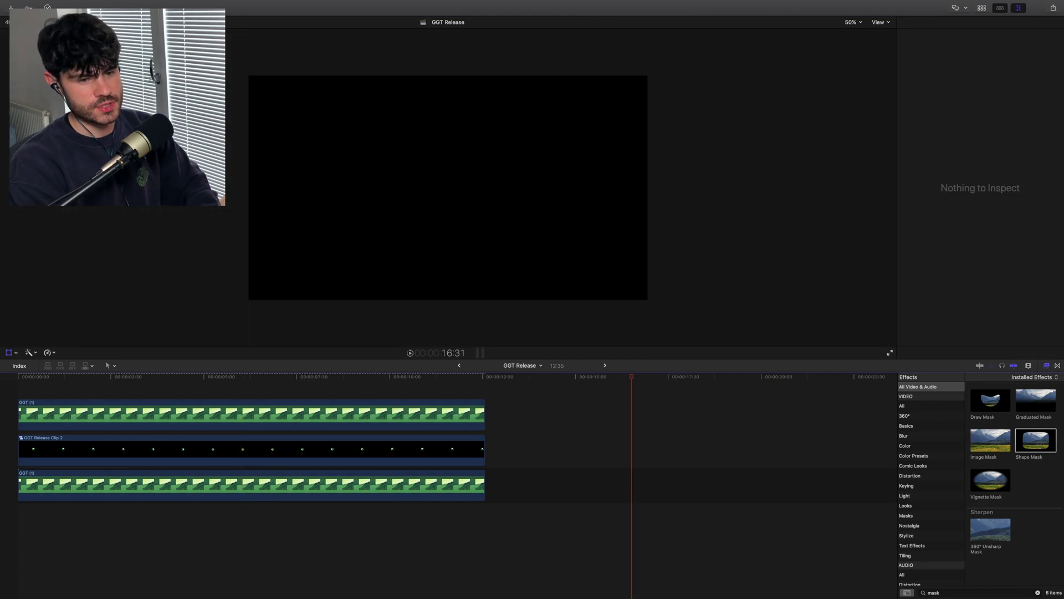
double_click(945, 593)
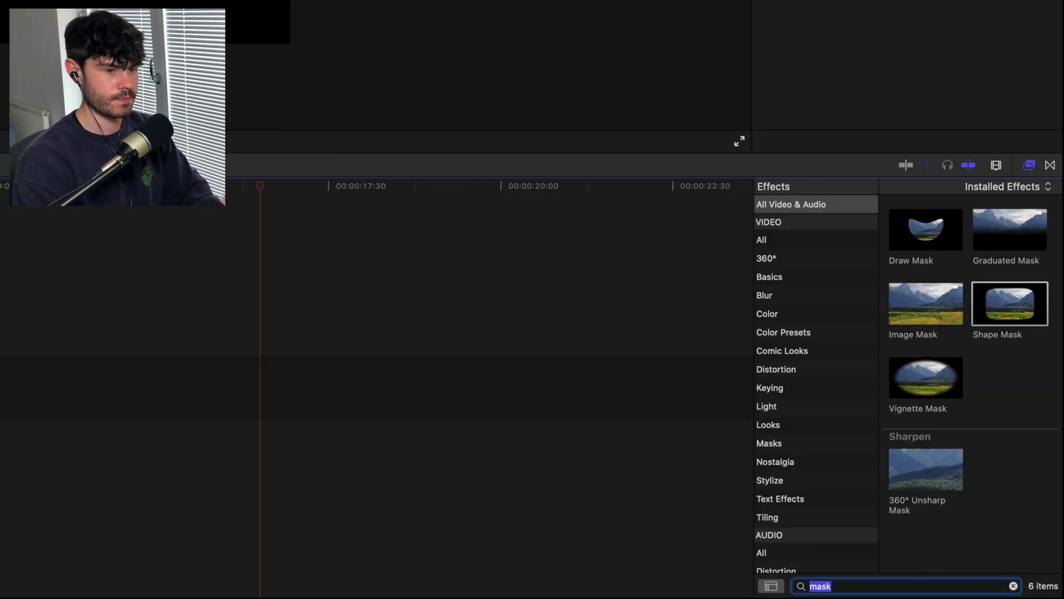
key(BackSpace)
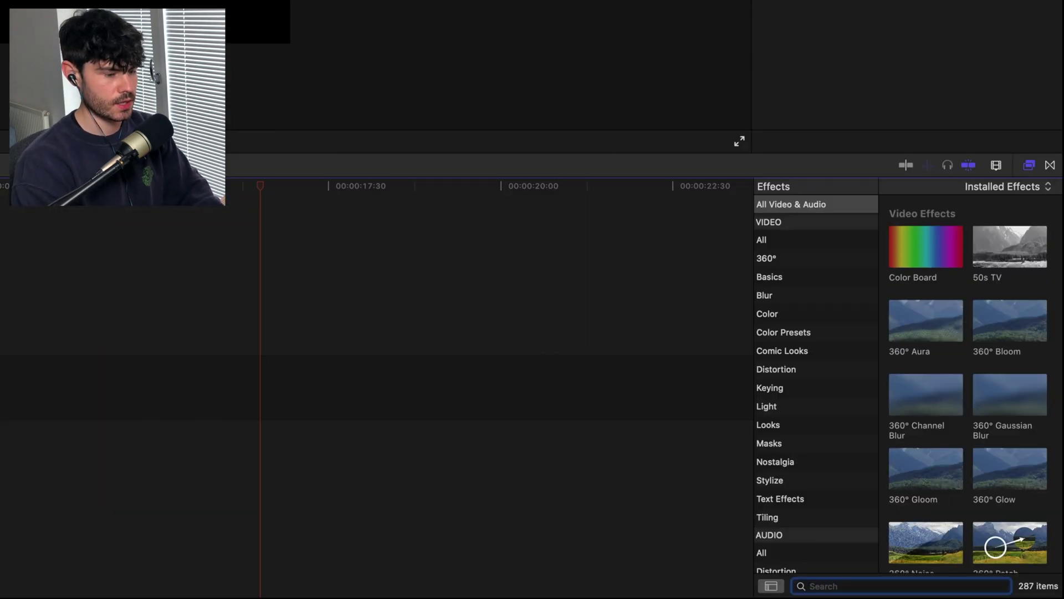
text(drop)
drag(990, 400, 440, 452)
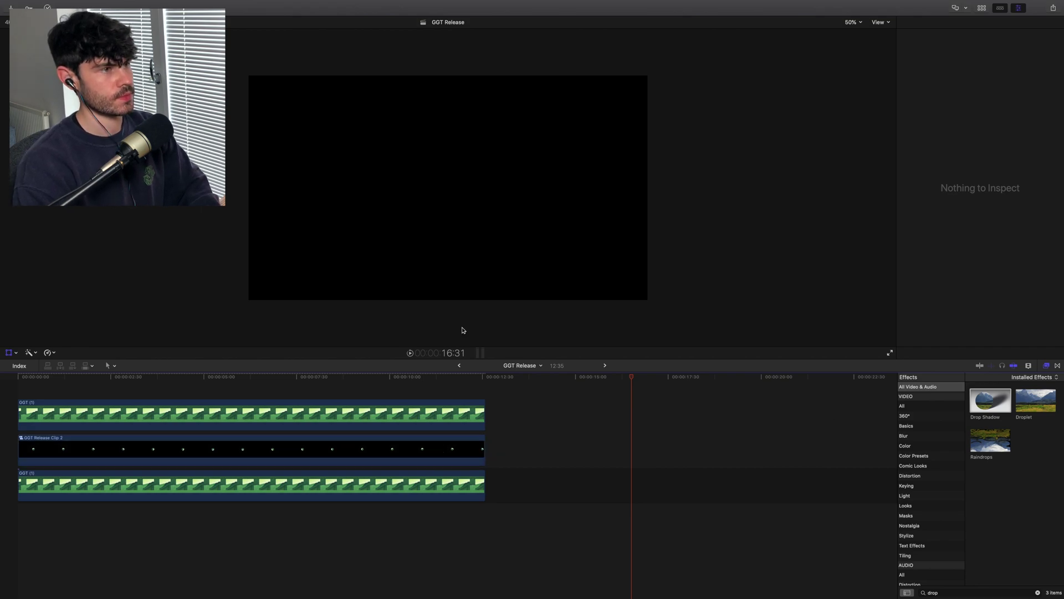
click(330, 390)
drag(990, 400, 348, 414)
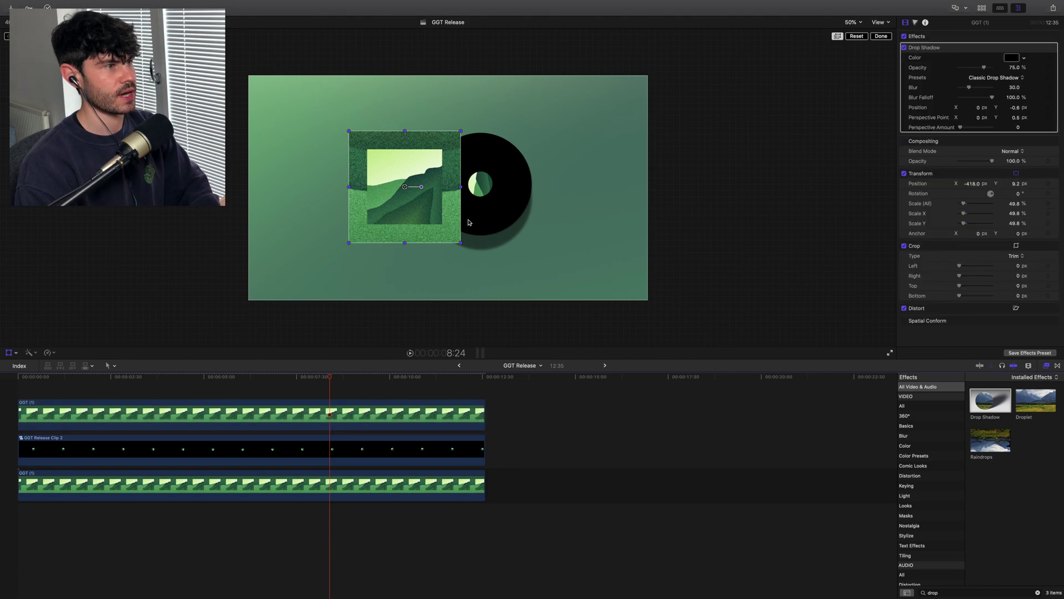
- Soften the shadows: disc about 34% opacity, blur 62; artwork 51.43% opacity, blur 64
click(477, 449)
drag(984, 67, 970, 69)
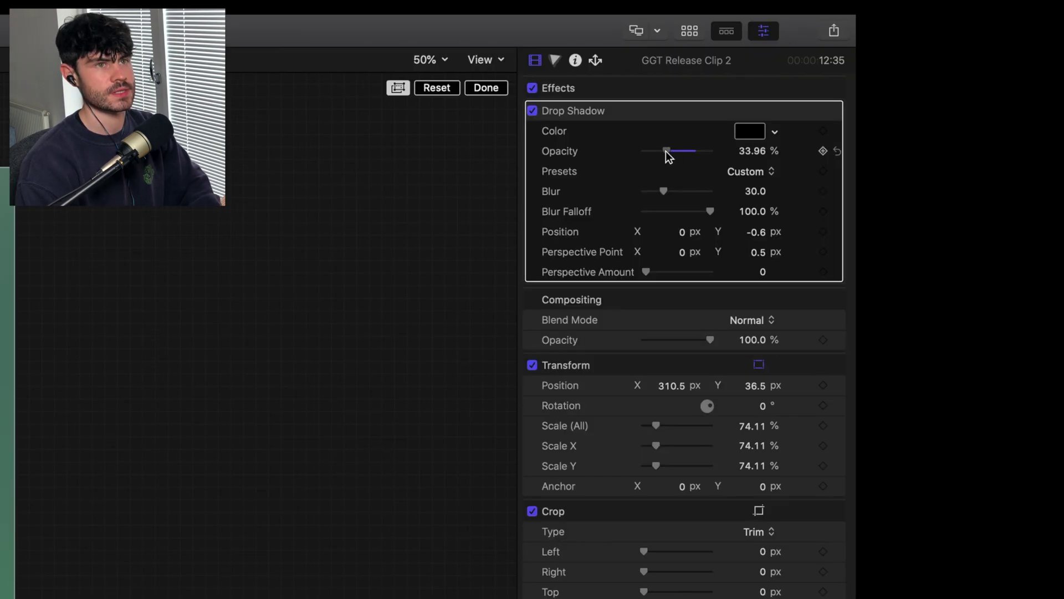
drag(663, 192, 691, 198)
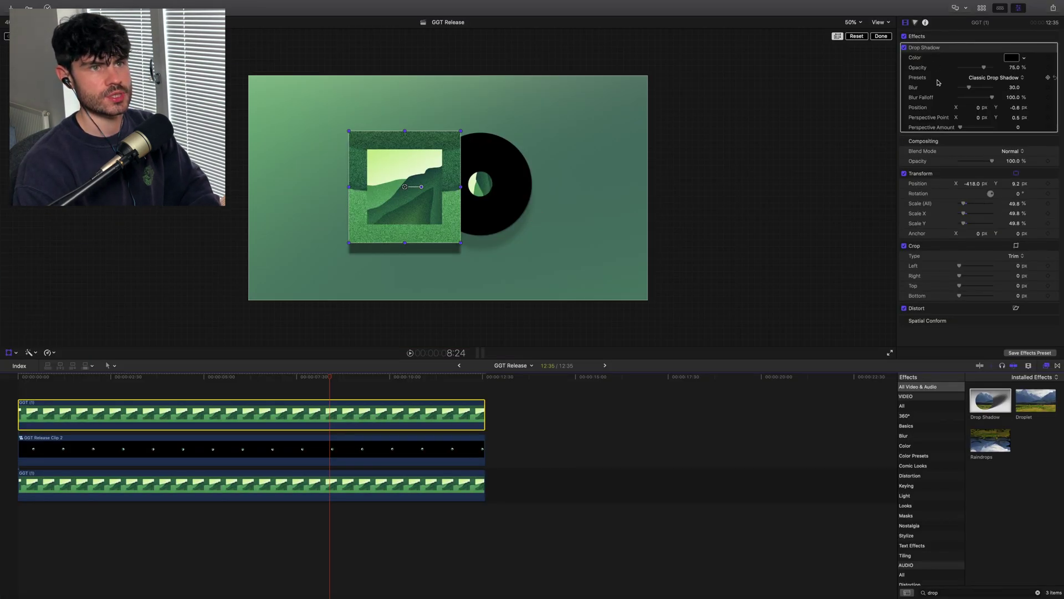
drag(983, 67, 980, 88)
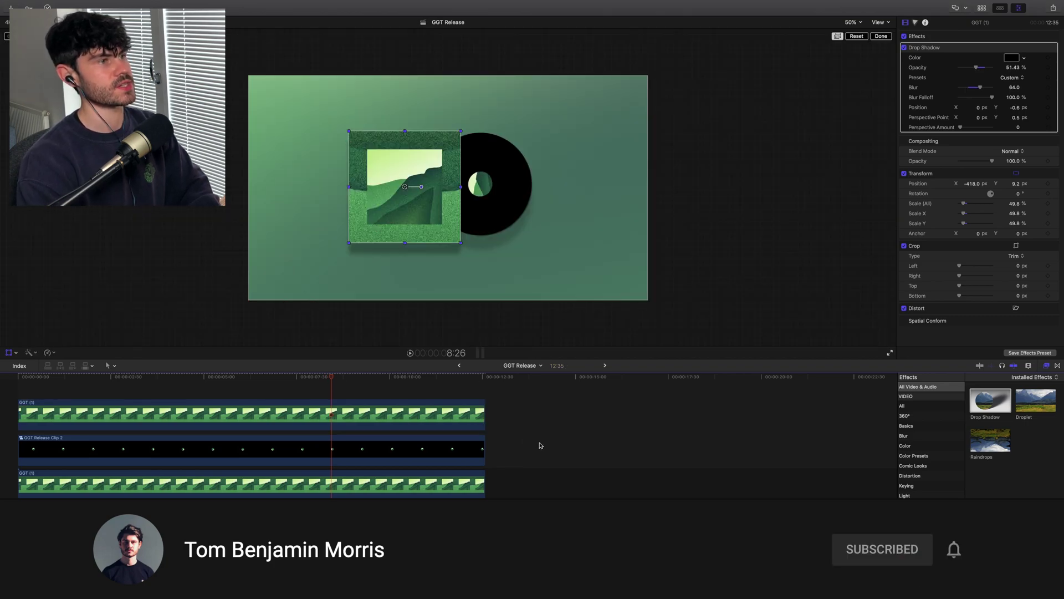
click(539, 443)
click(74, 387)
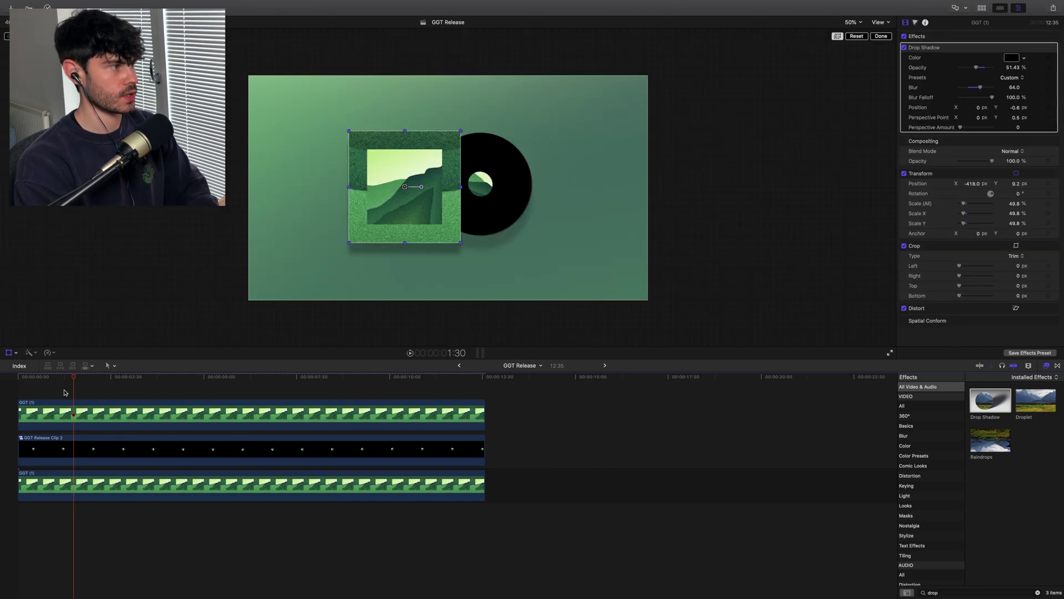
- Add the Giant Glowing Trees music below the video clips
click(6, 353)
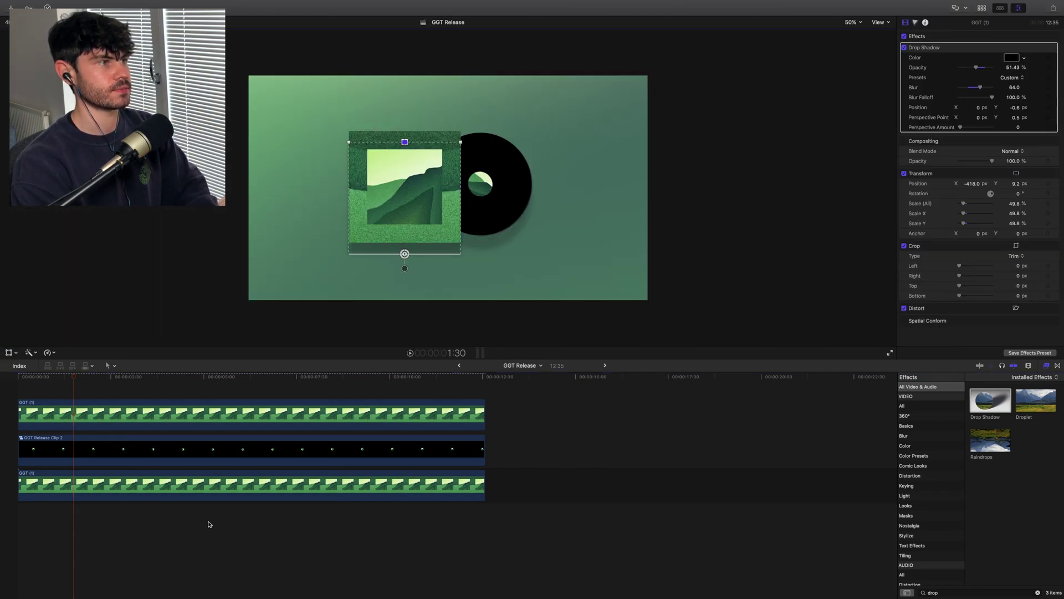
key(space)
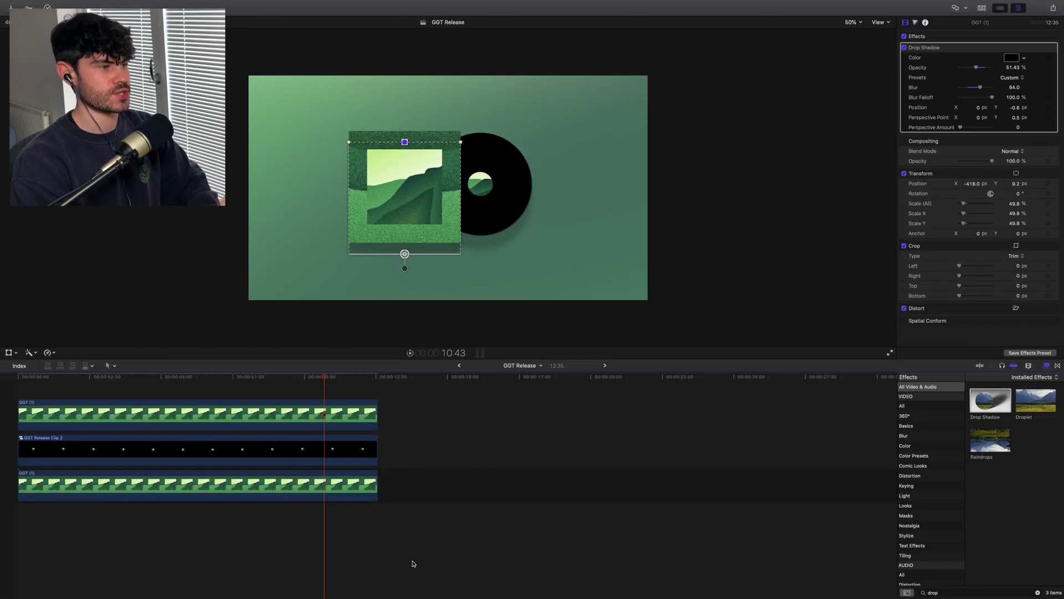
key(super+minus)
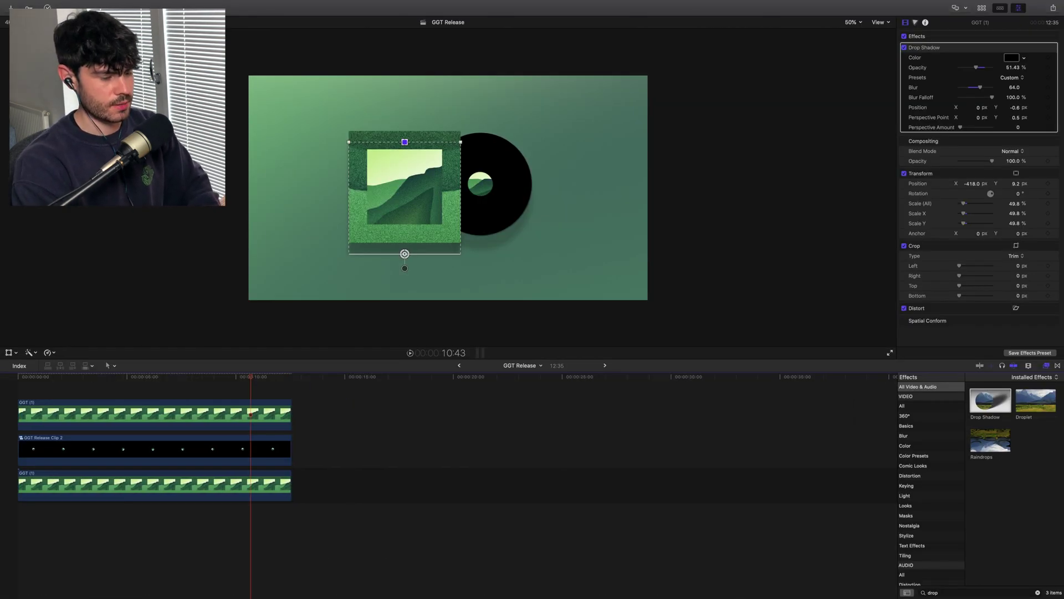
drag(590, 577, 167, 513)
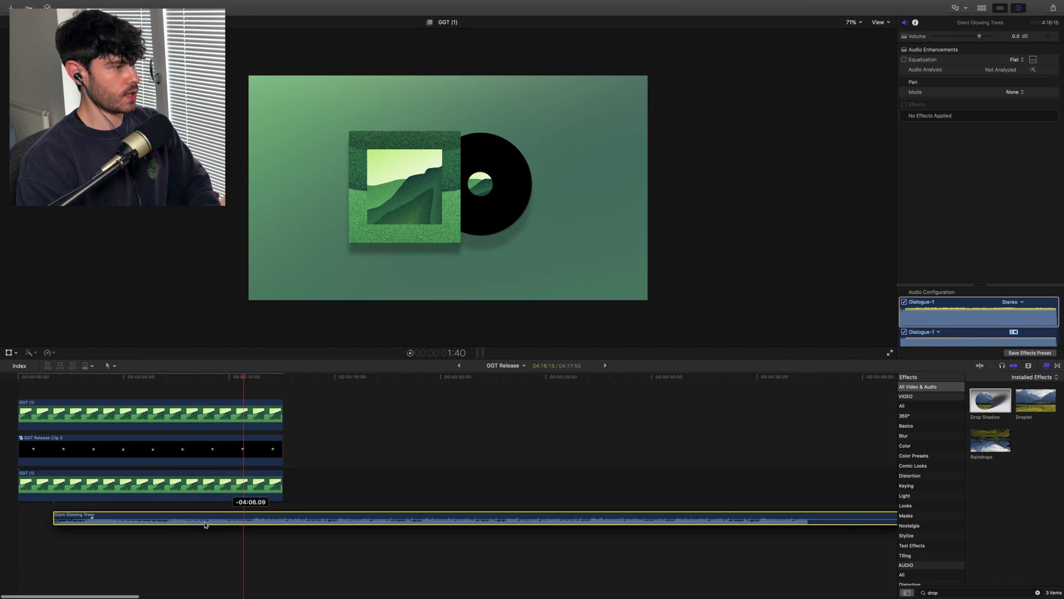
key(super+minus)
key(super+minus)
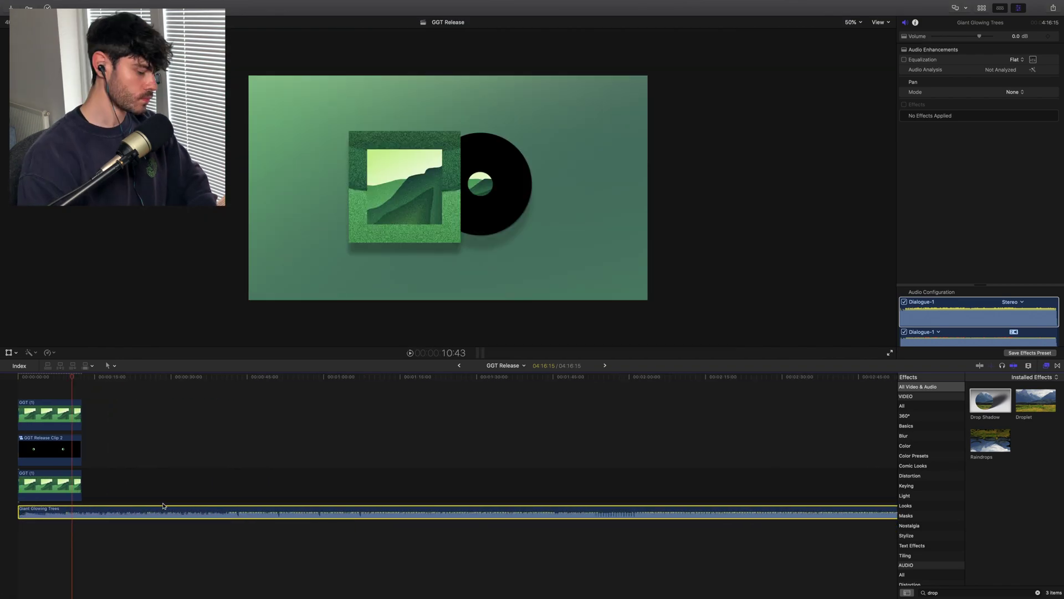
- Blade the music at 12:35, delete the leftover, and play the project from the start
key(b)
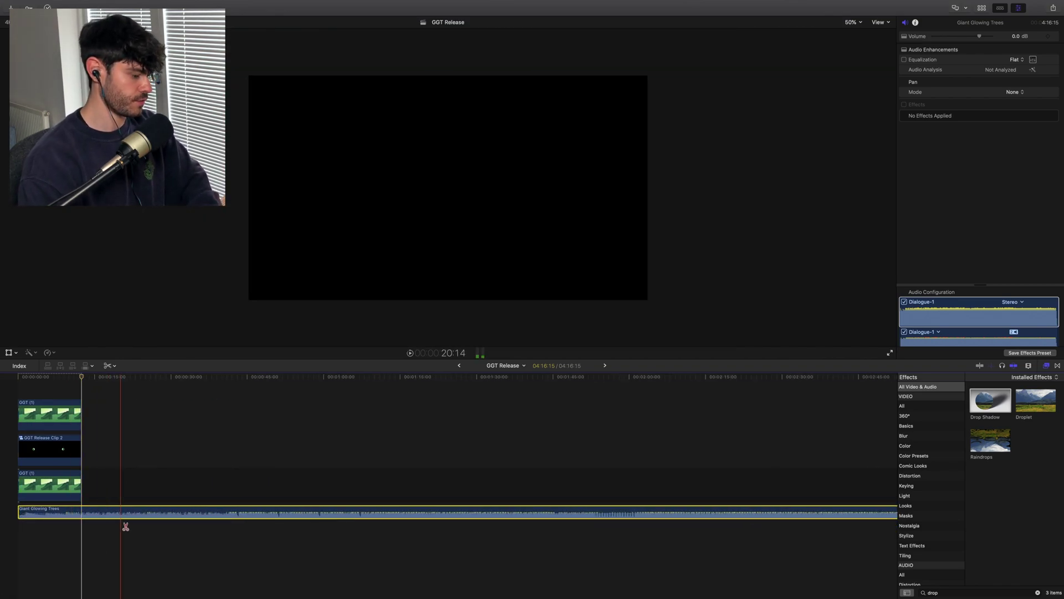
click(81, 513)
click(81, 513)
key(Delete)
key(shift+z)
key(a)
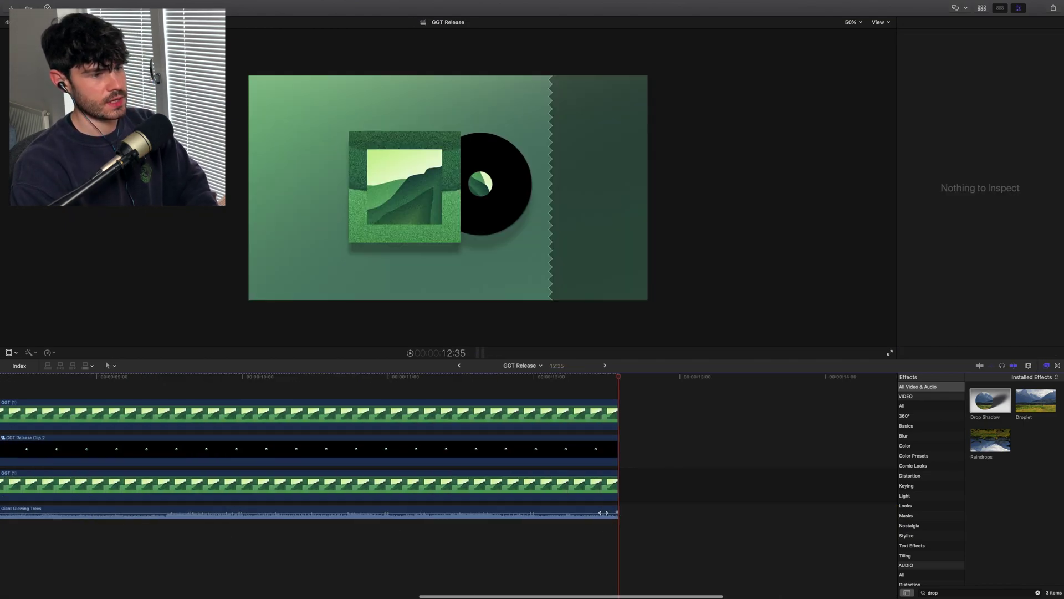
key(super+minus)
key(Home)
key(space)
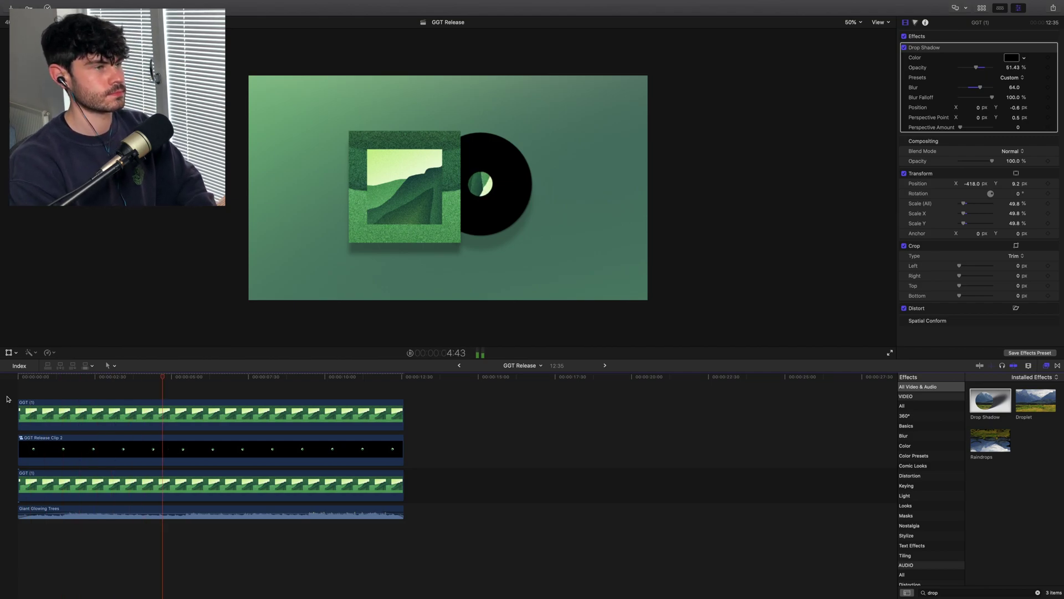
- Stop playback, hide the Inspector, and Quick Look the exported GGT ReleaseTEST.m4v in Finder
click(273, 570)
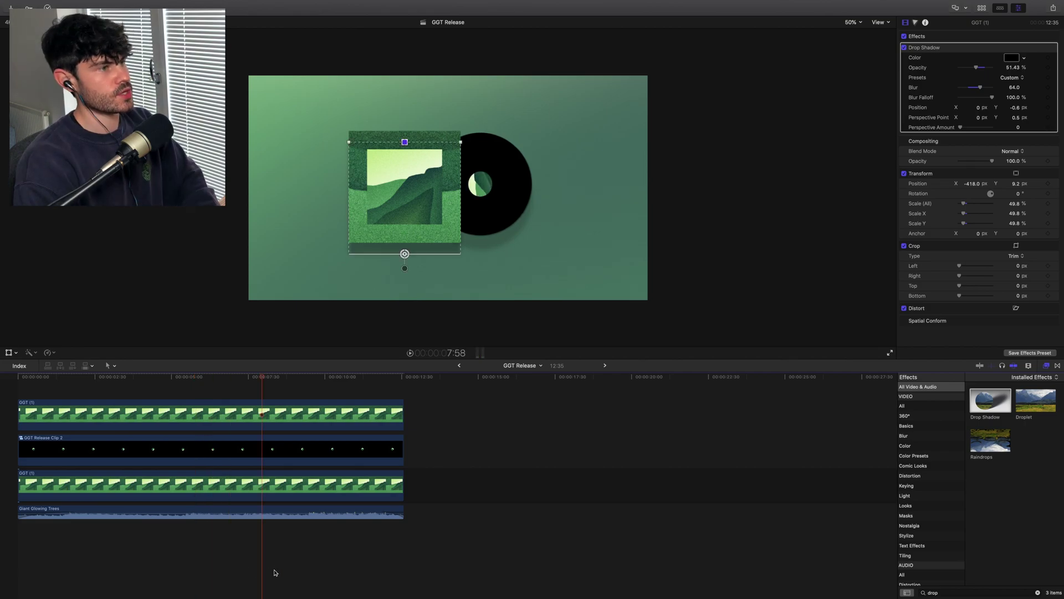
click(1018, 7)
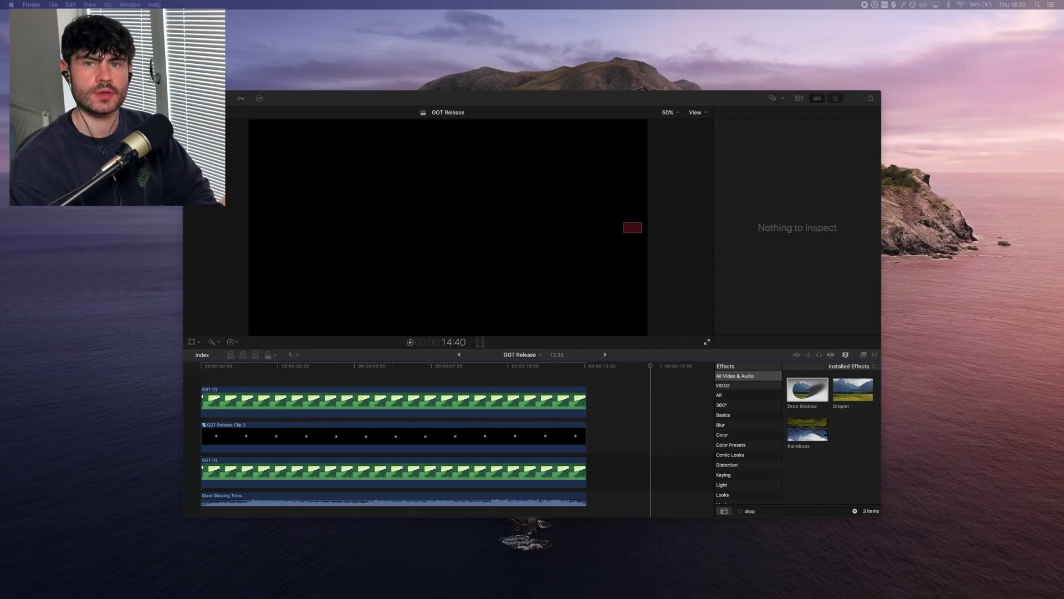
key(space)
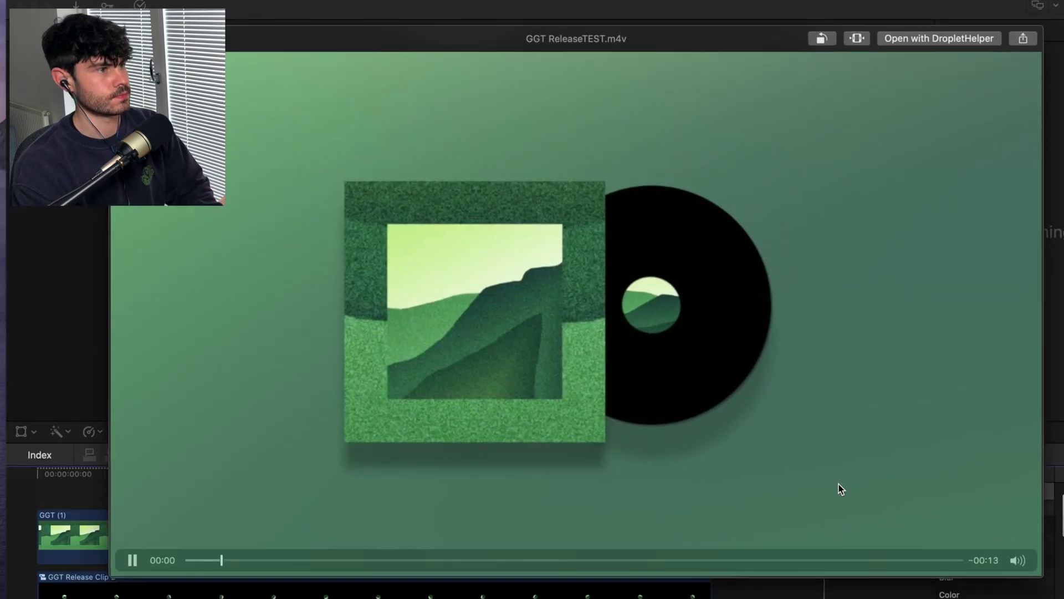